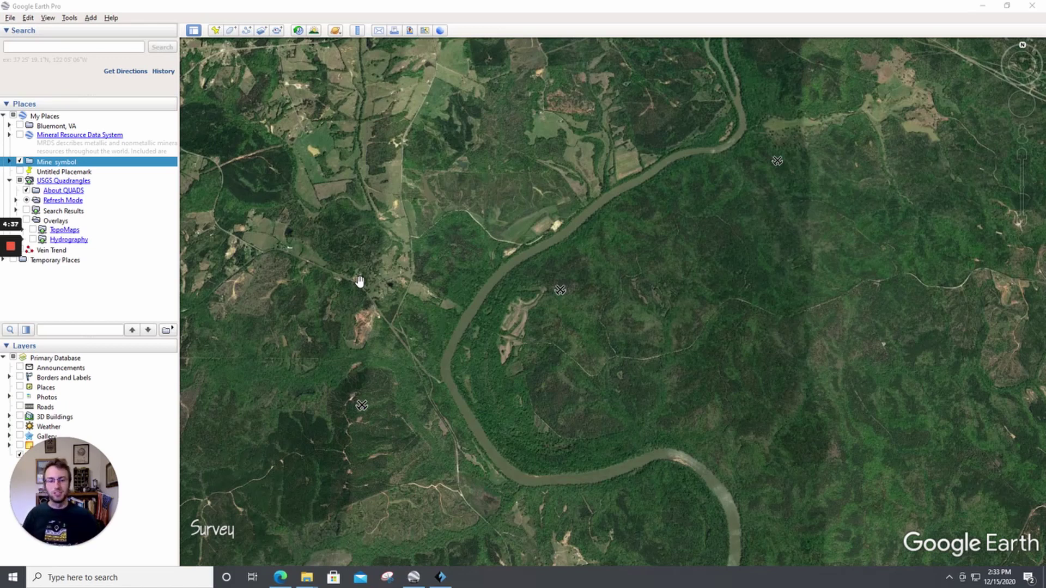
# Pan and zoom the 3D view to frame the river bend and its three mine symbols.
pyautogui.moveTo(625, 374); pyautogui.dragTo(612, 348)
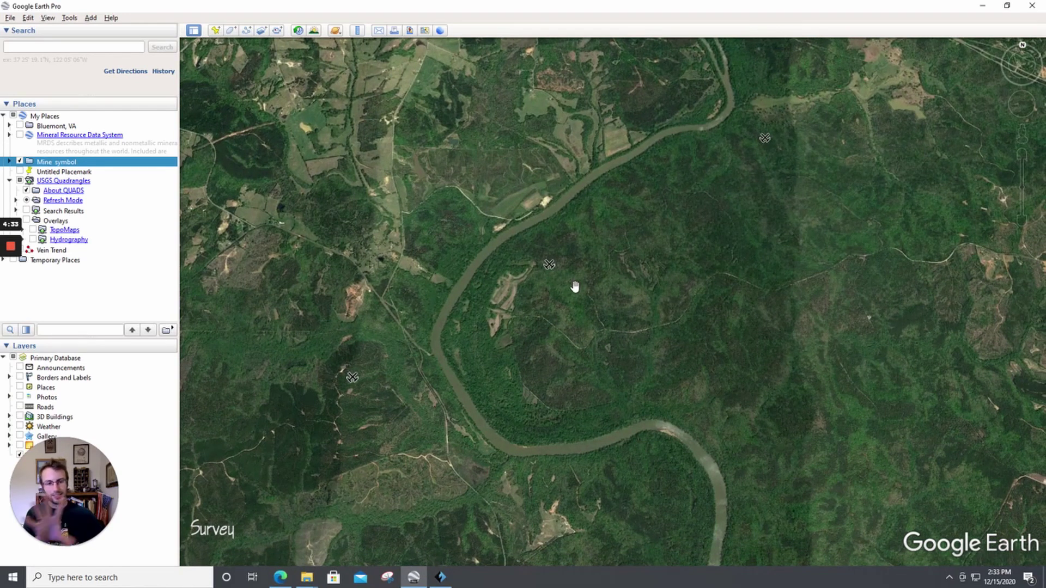
pyautogui.scroll(-3, 493, 201)
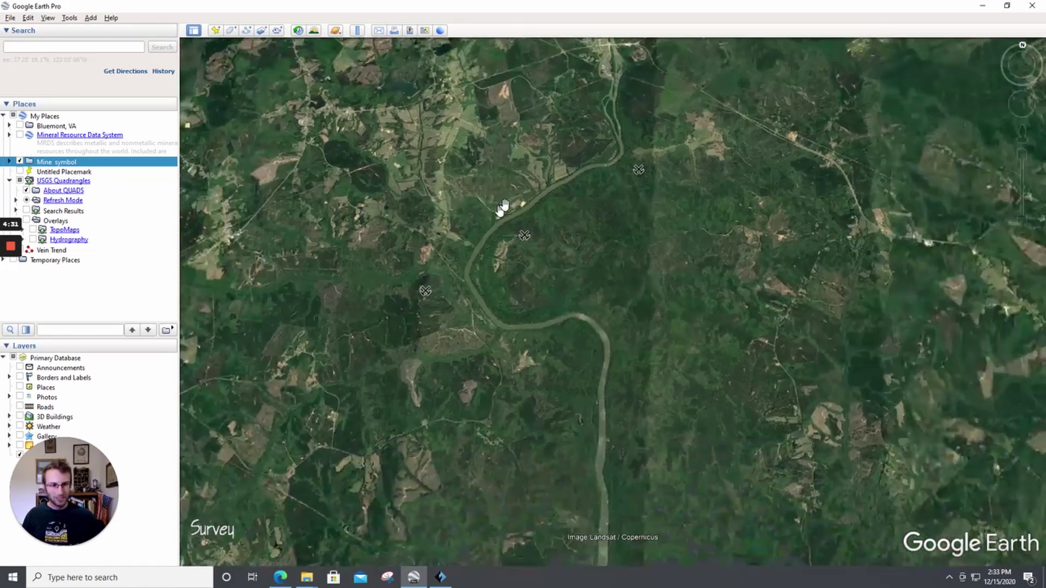
pyautogui.scroll(3, 488, 204)
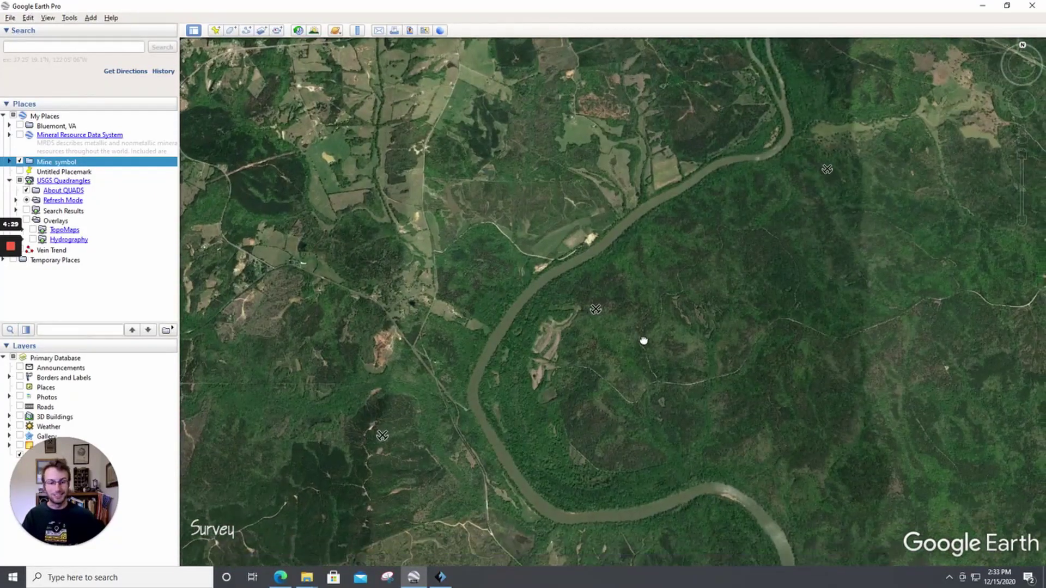
pyautogui.moveTo(644, 341); pyautogui.dragTo(606, 305)
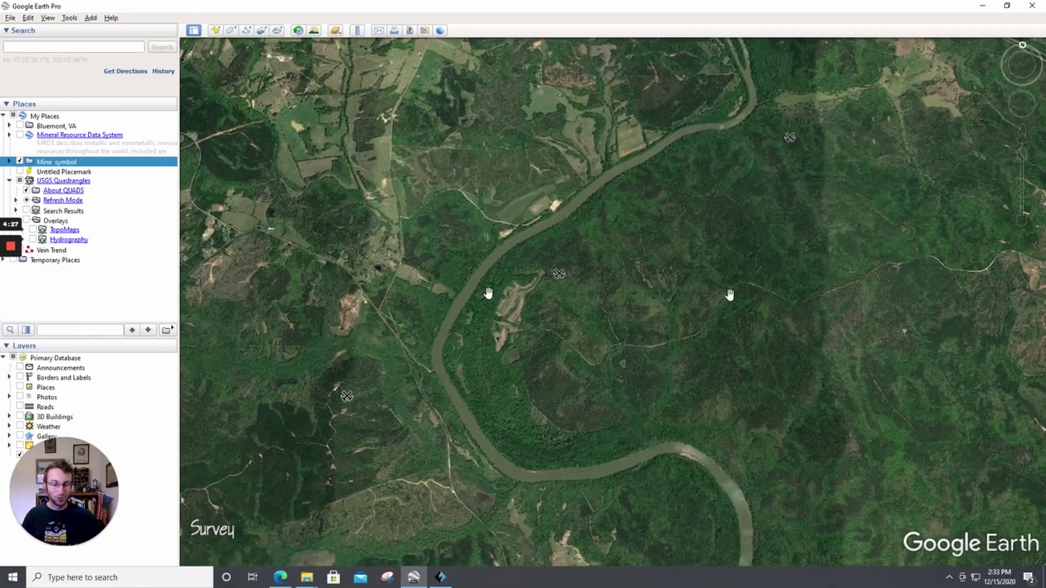
pyautogui.moveTo(665, 338); pyautogui.dragTo(626, 351)
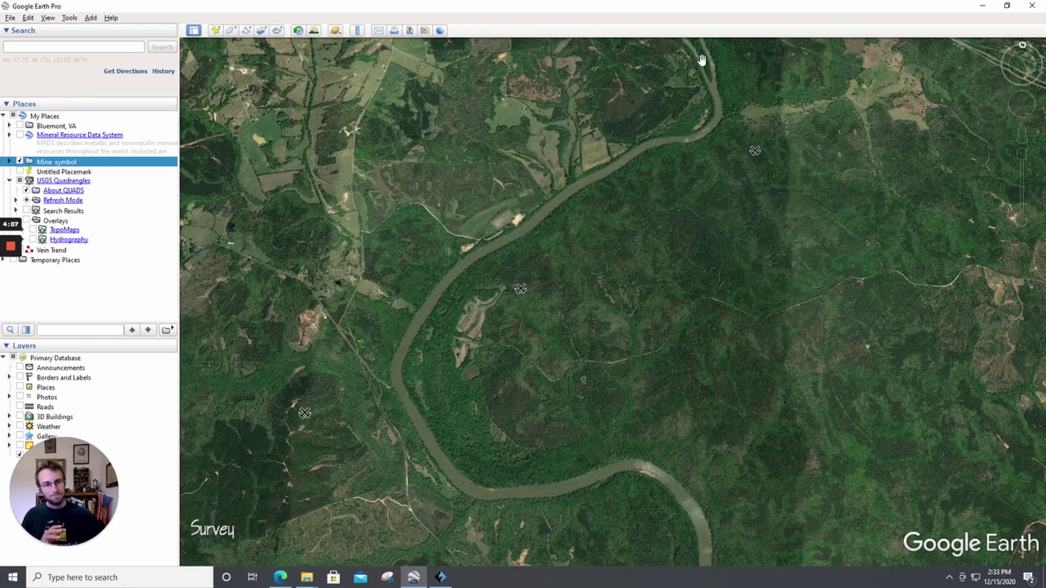
# Switch TopoMaps on, zoom into the topographic map, then switch TopoMaps off again.
pyautogui.click(33, 230)
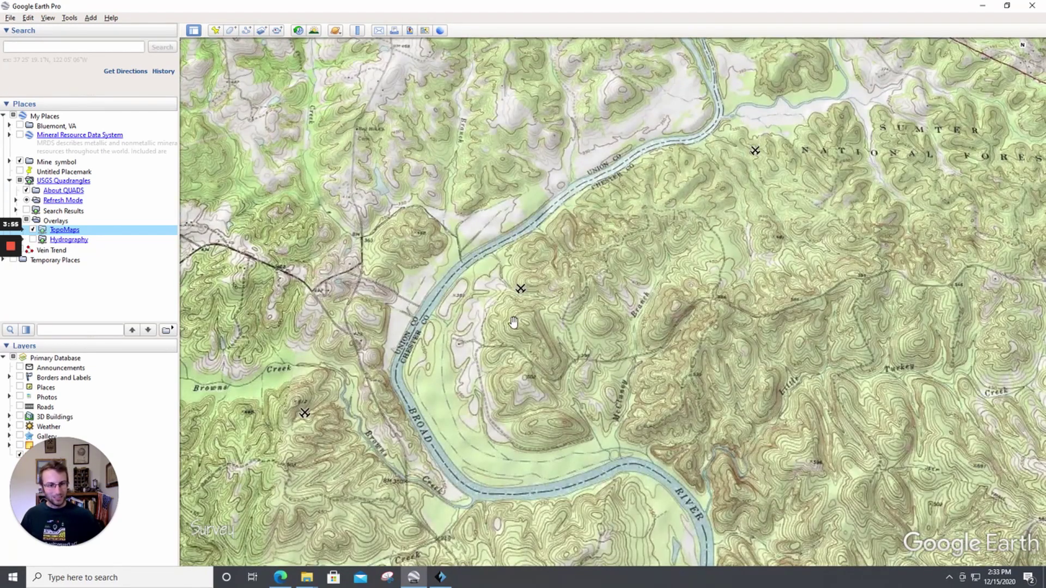
pyautogui.scroll(1, 528, 321)
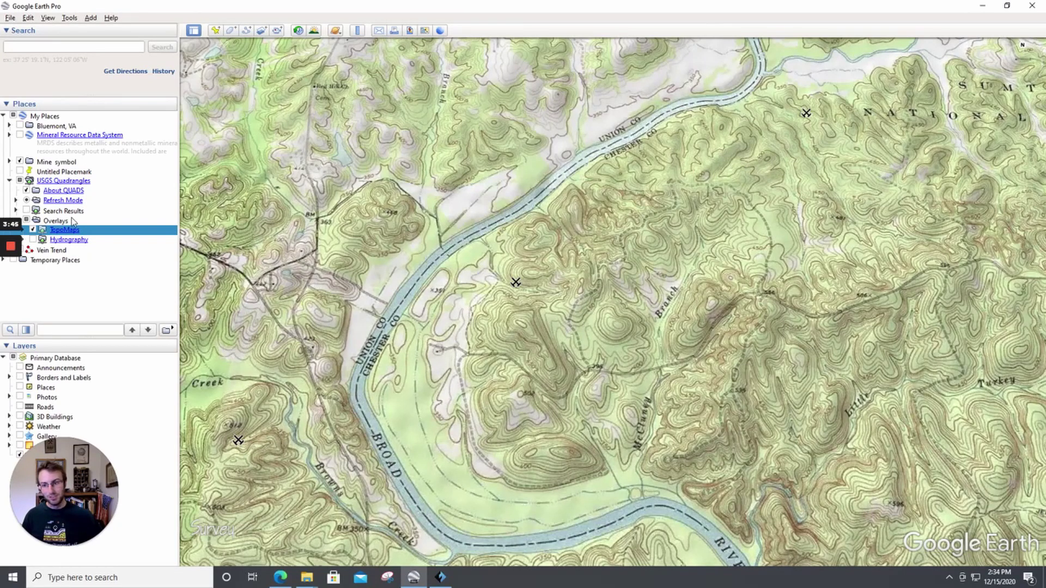
pyautogui.click(33, 230)
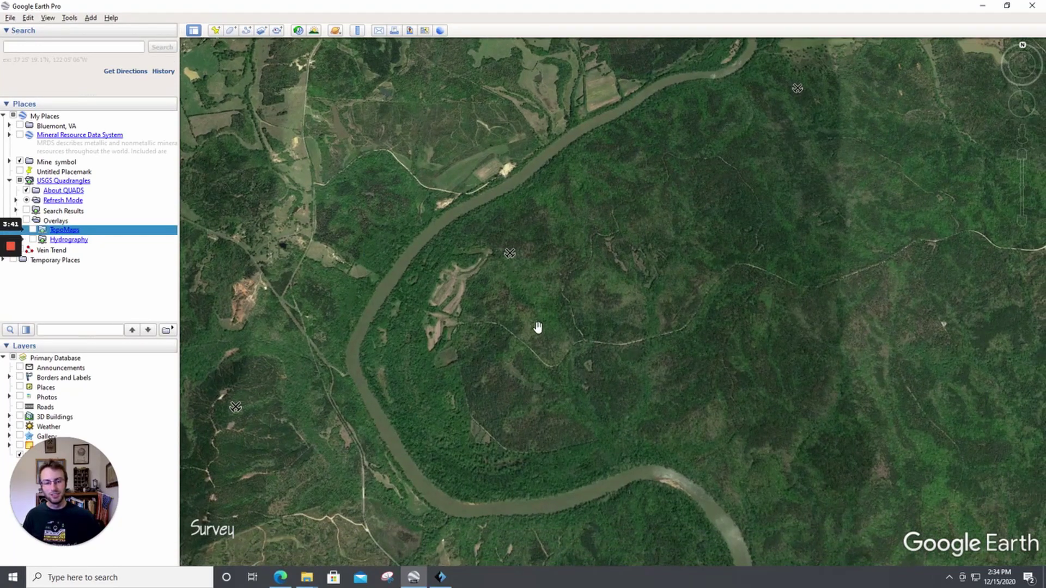
# Select Vein Trend in Places and tick it to show the red northeast–southwest line.
pyautogui.moveTo(538, 327); pyautogui.dragTo(546, 313)
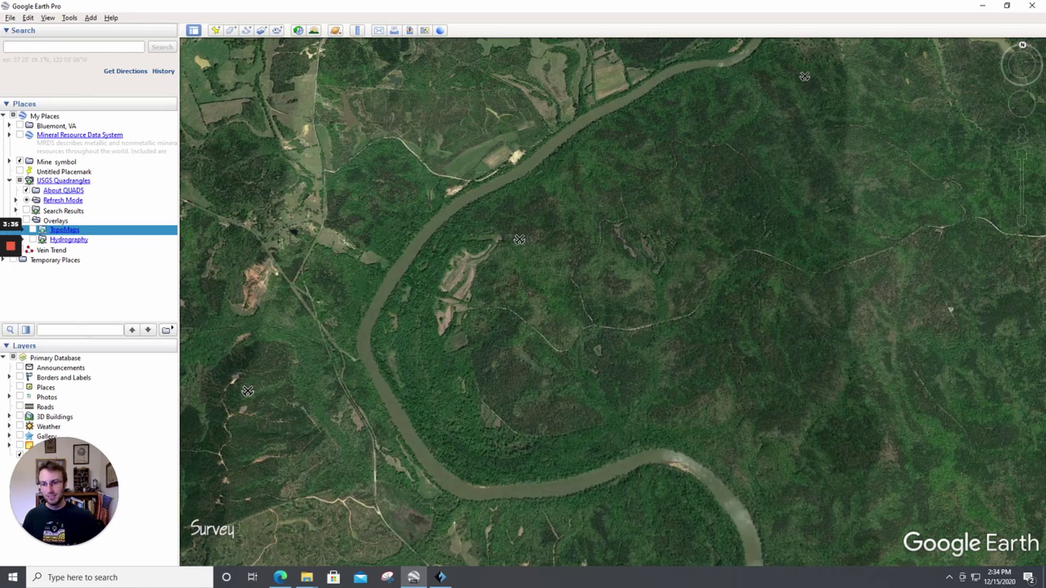
pyautogui.moveTo(85, 337); pyautogui.dragTo(83, 368)
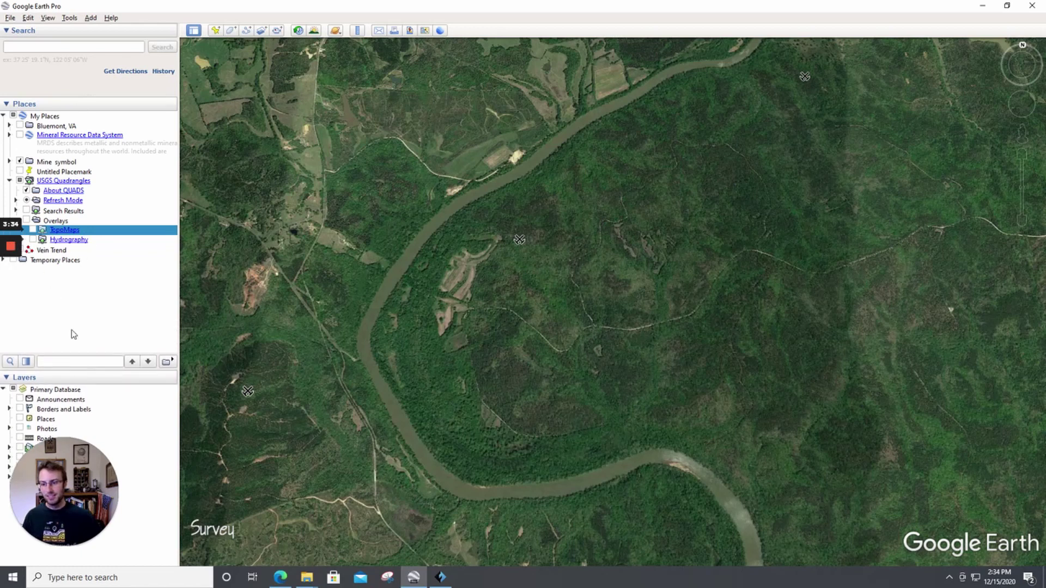
pyautogui.click(62, 251)
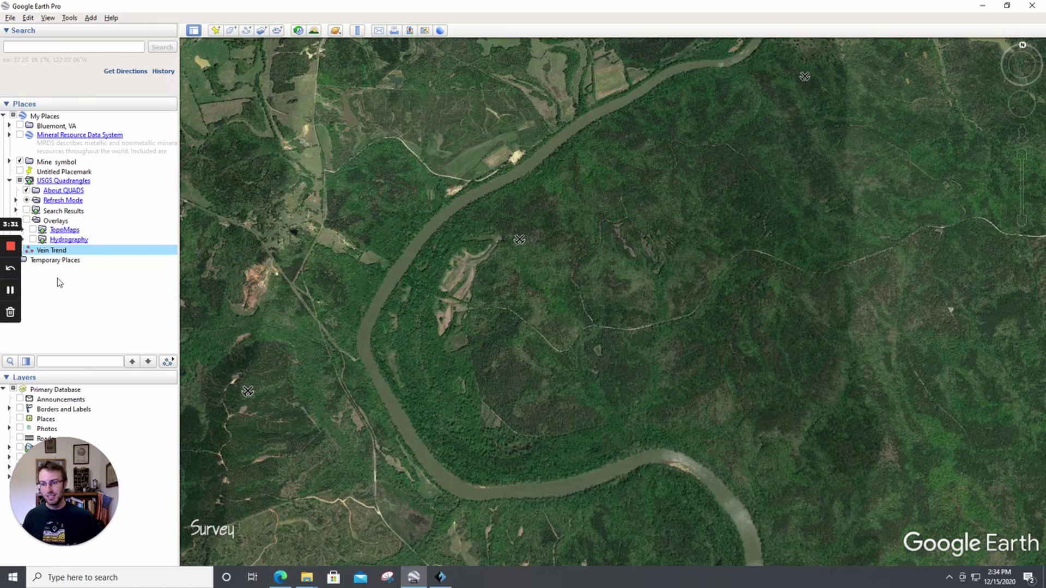
pyautogui.doubleClick(282, 11)
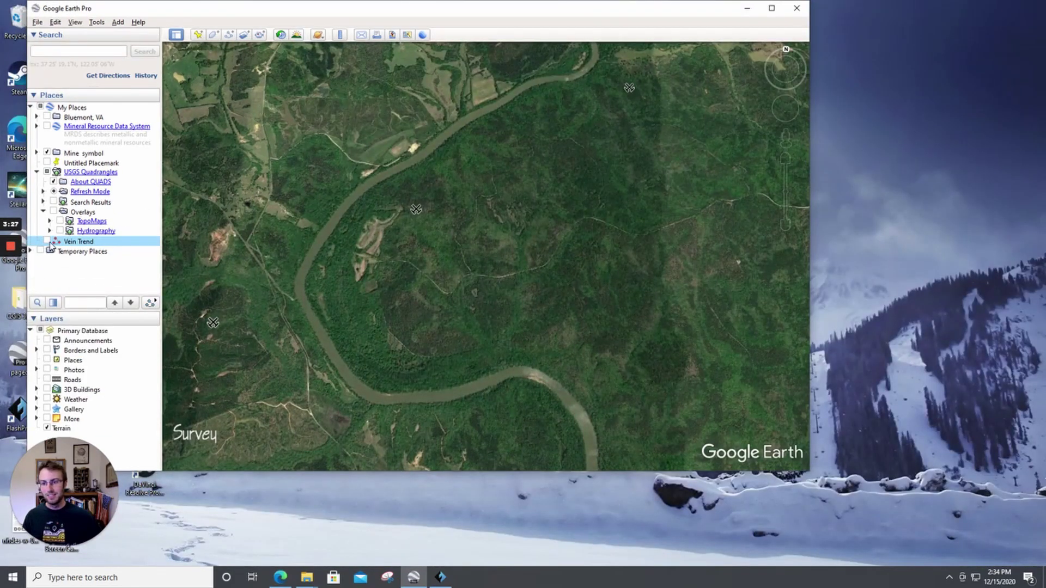
pyautogui.click(48, 241)
pyautogui.click(772, 8)
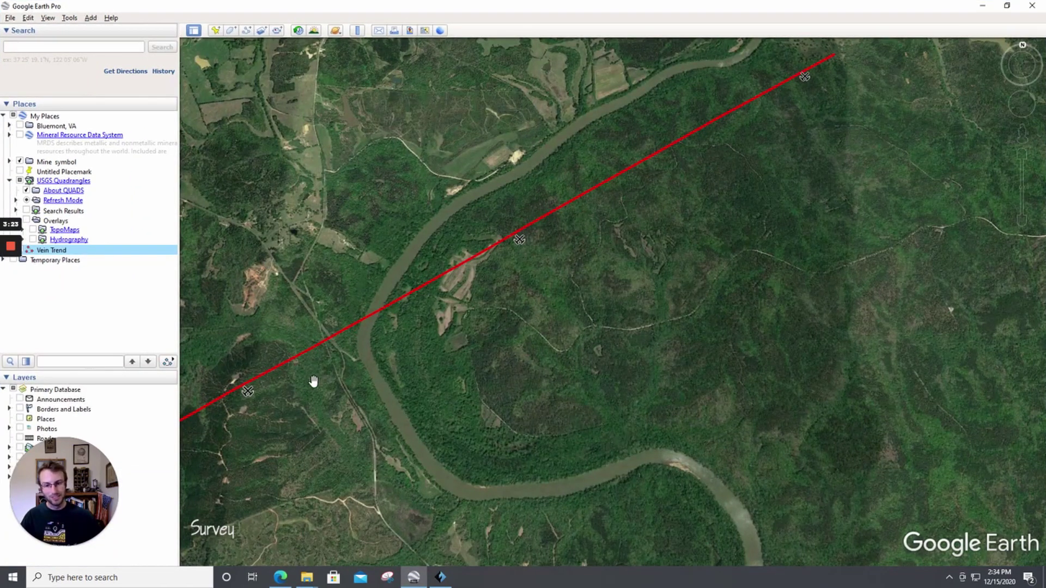
pyautogui.moveTo(311, 380); pyautogui.dragTo(386, 390)
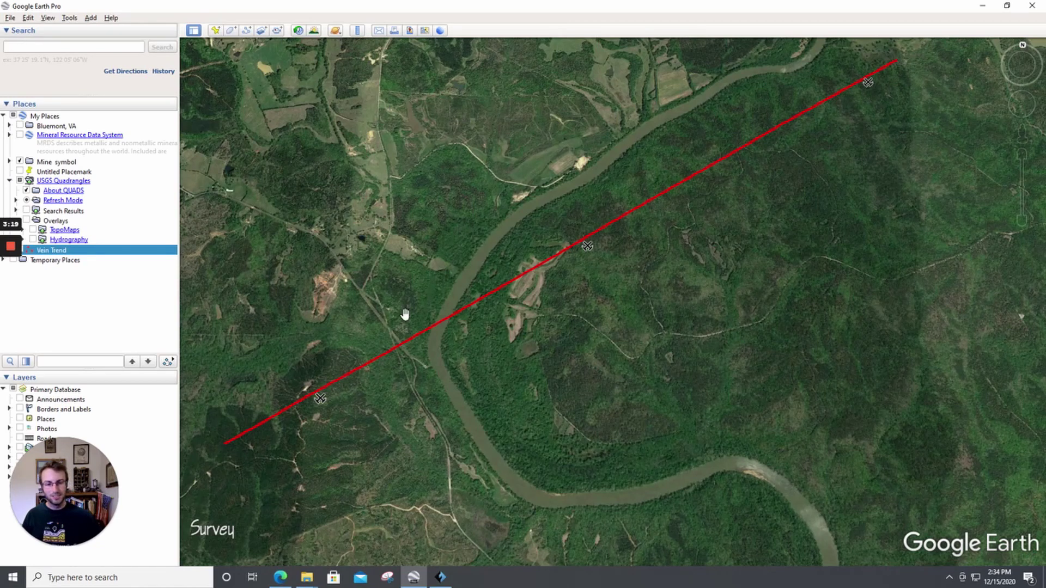
pyautogui.moveTo(711, 219); pyautogui.dragTo(685, 236)
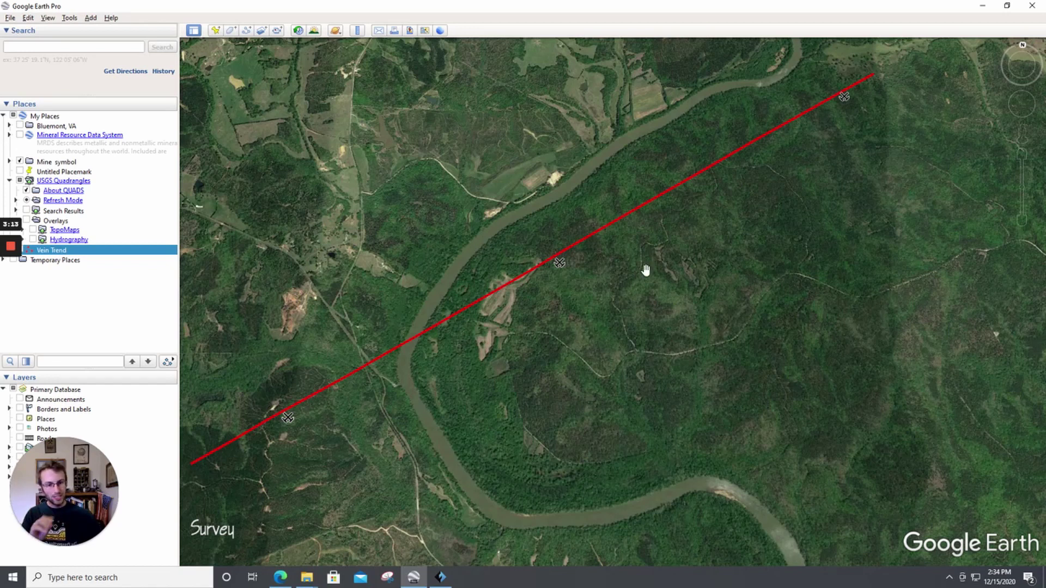
pyautogui.moveTo(648, 274); pyautogui.dragTo(648, 256)
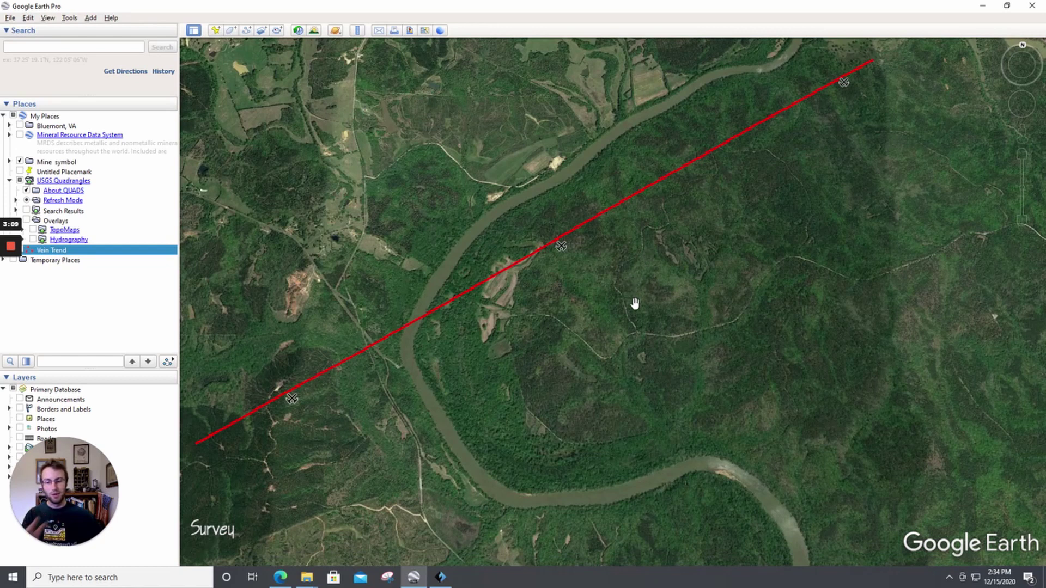
pyautogui.moveTo(623, 353); pyautogui.dragTo(627, 326)
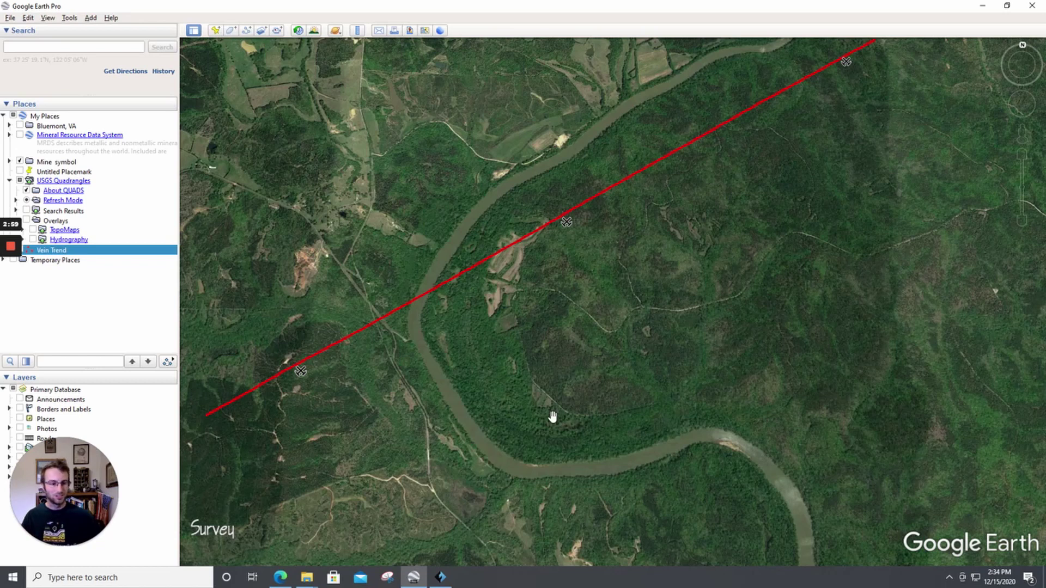
pyautogui.moveTo(499, 437); pyautogui.dragTo(497, 409)
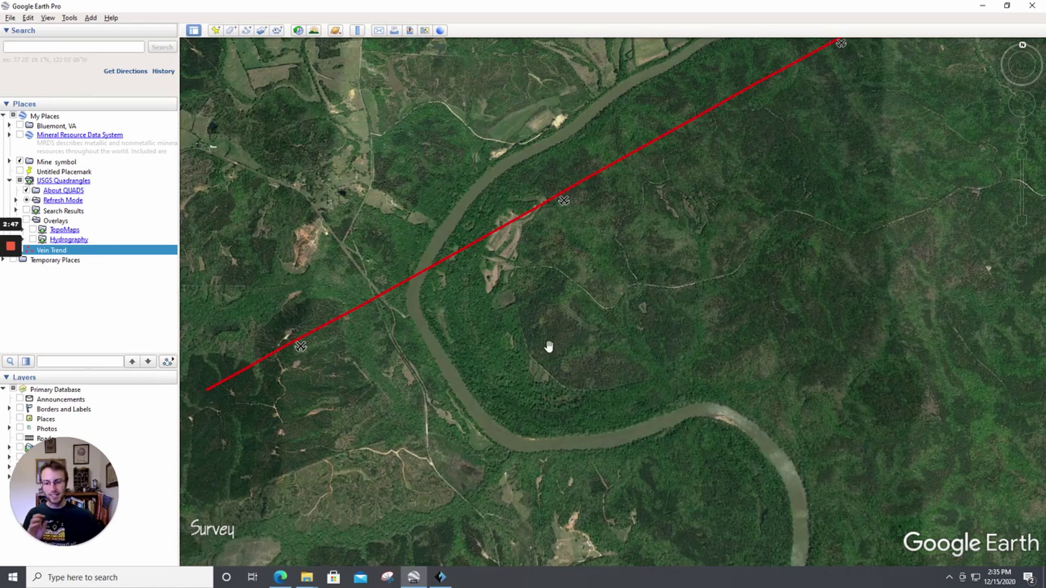
pyautogui.moveTo(549, 306); pyautogui.dragTo(545, 417)
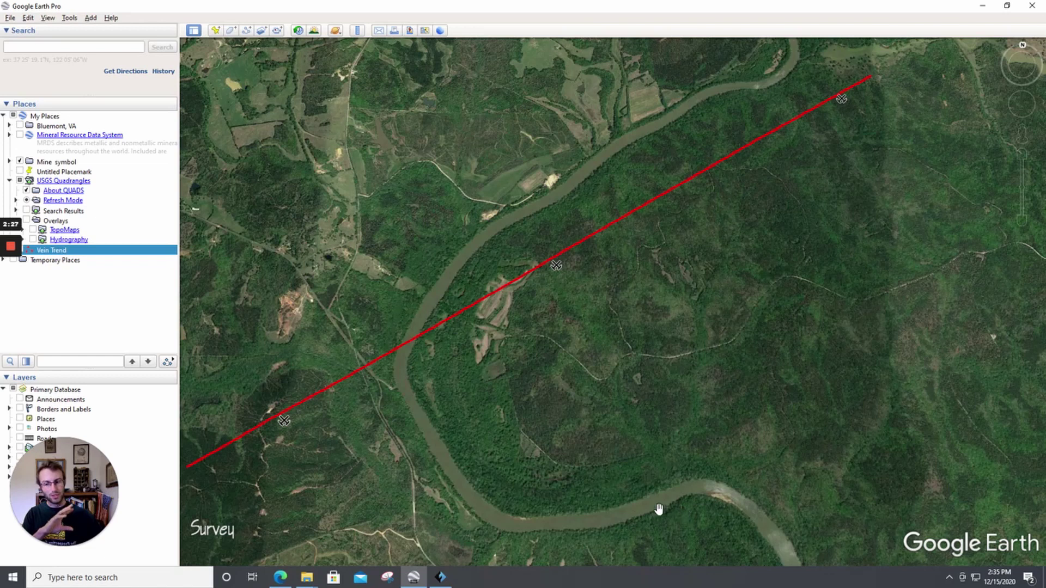
pyautogui.scroll(1, 646, 325)
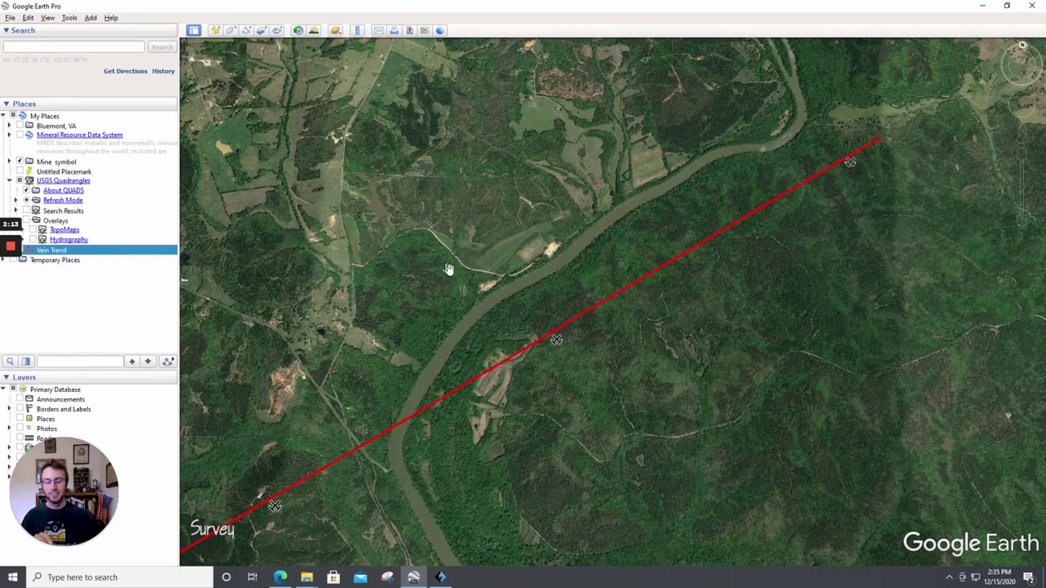
pyautogui.moveTo(514, 311); pyautogui.dragTo(511, 276)
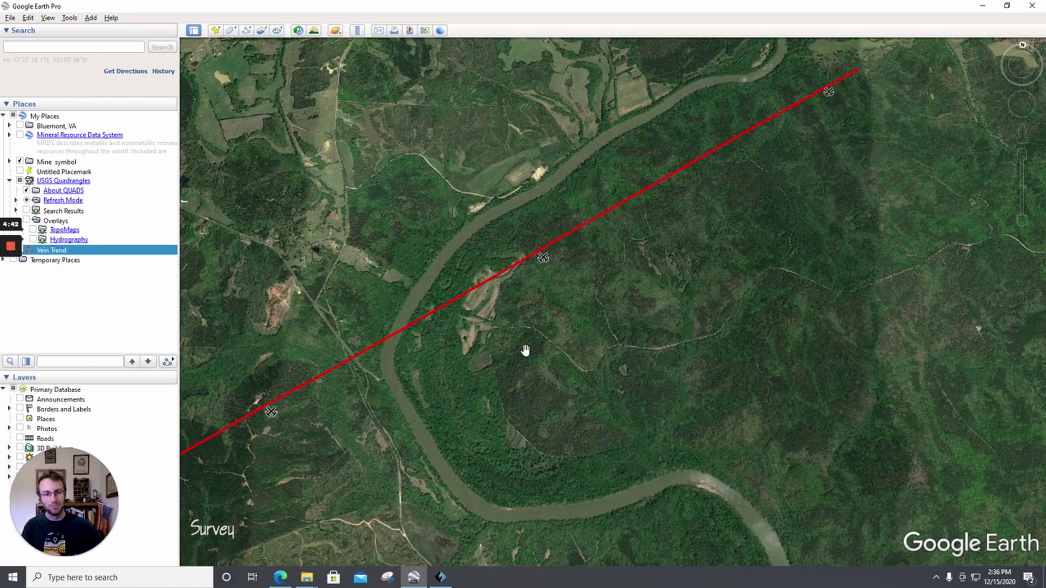
pyautogui.moveTo(532, 371); pyautogui.dragTo(565, 258)
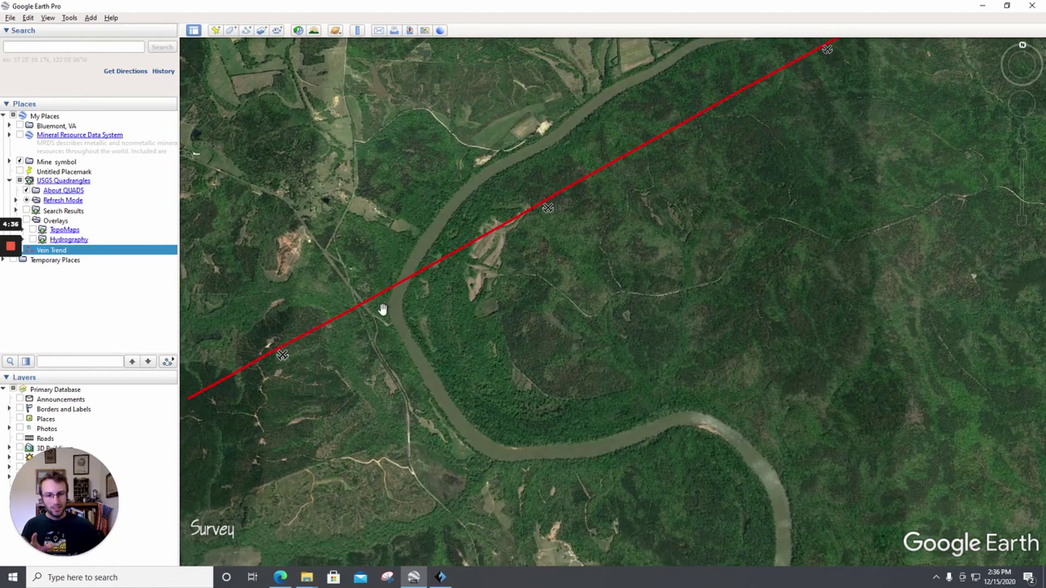
# Zoom in and pan along where the red vein line crosses the river's western bend.
pyautogui.scroll(2, 380, 306)
pyautogui.scroll(1, 373, 307)
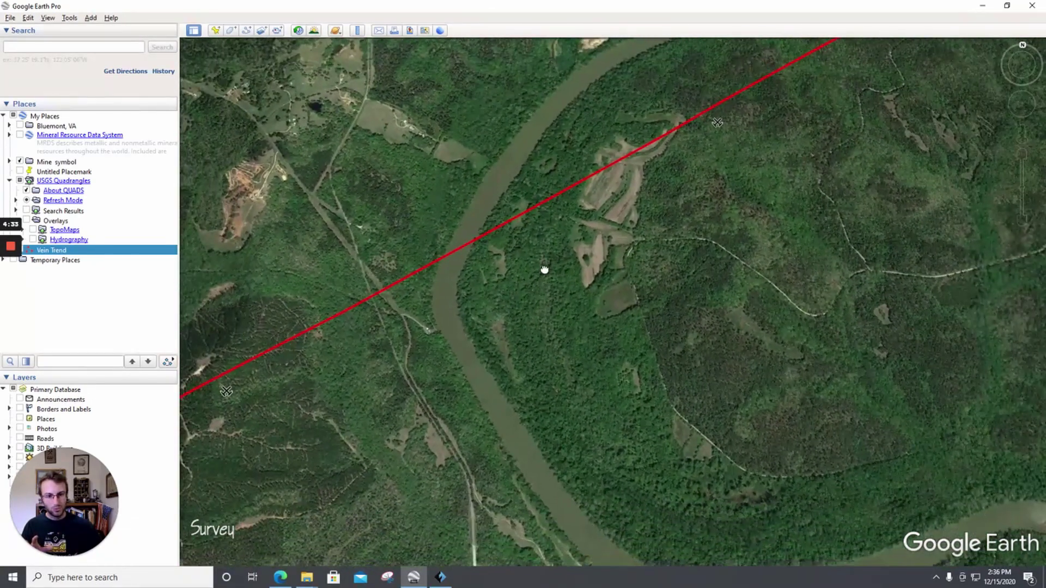
pyautogui.moveTo(365, 374); pyautogui.dragTo(364, 348)
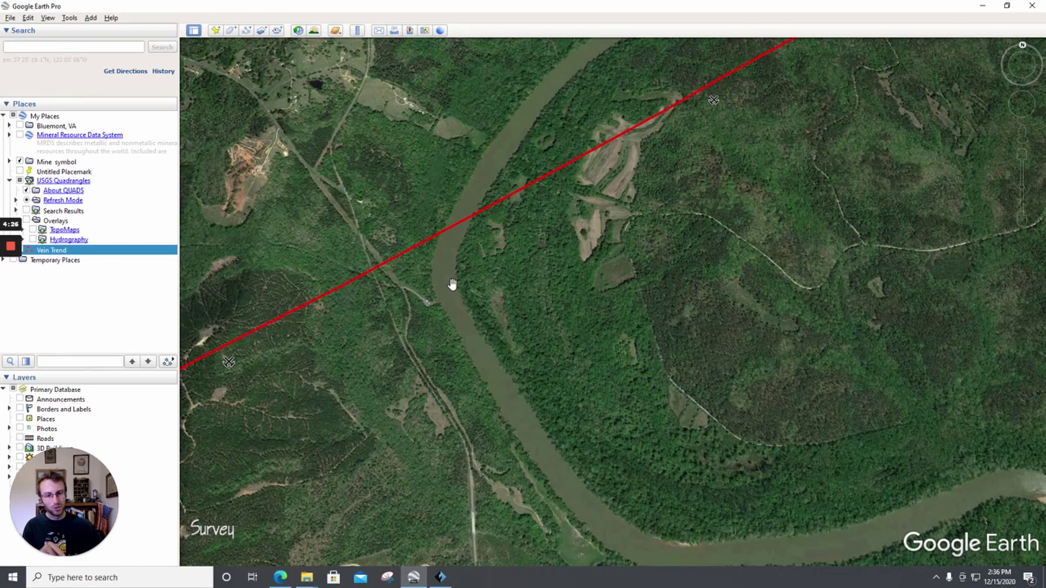
pyautogui.moveTo(513, 317); pyautogui.dragTo(511, 281)
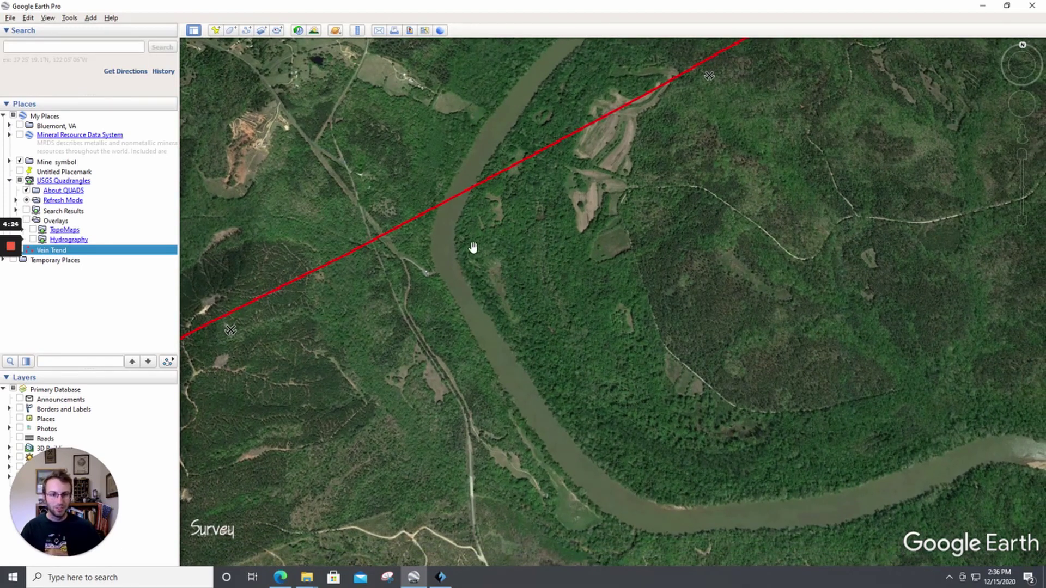
pyautogui.moveTo(476, 280); pyautogui.dragTo(470, 242)
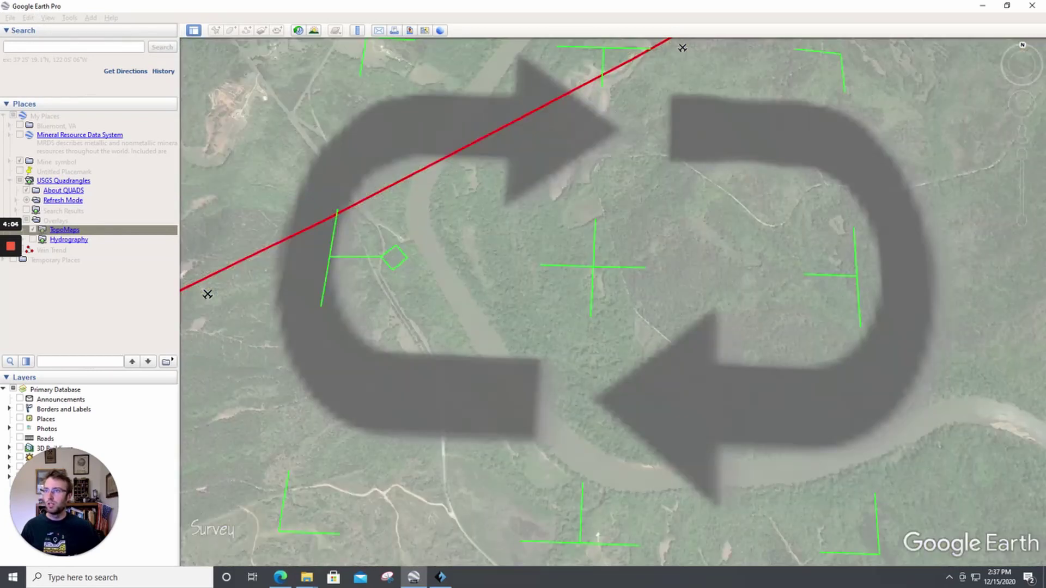
# Outline a polygon from the vein–river junction, east along the vein, to the river's southern bend.
pyautogui.click(285, 162)
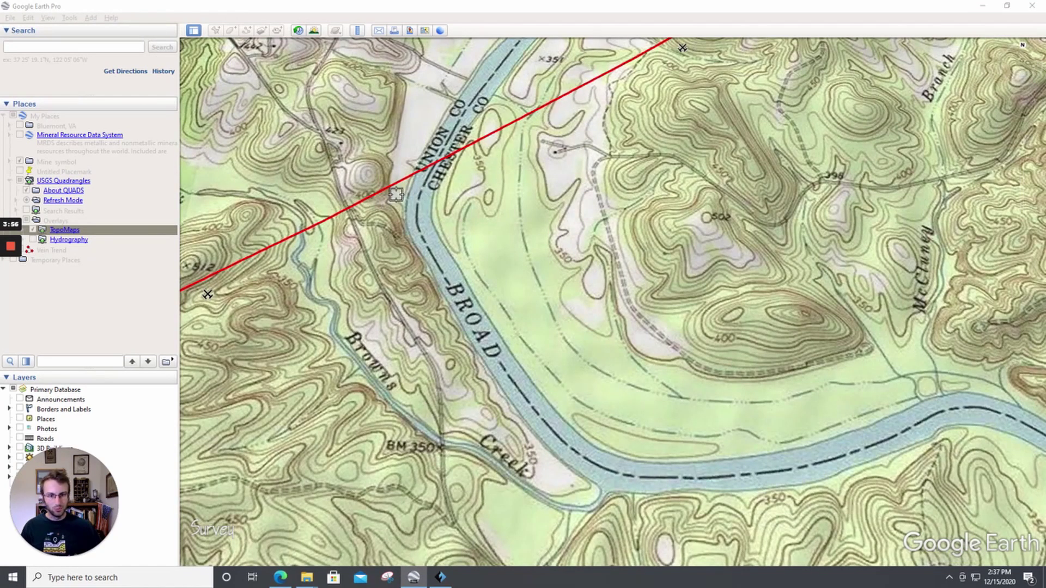
pyautogui.click(393, 195)
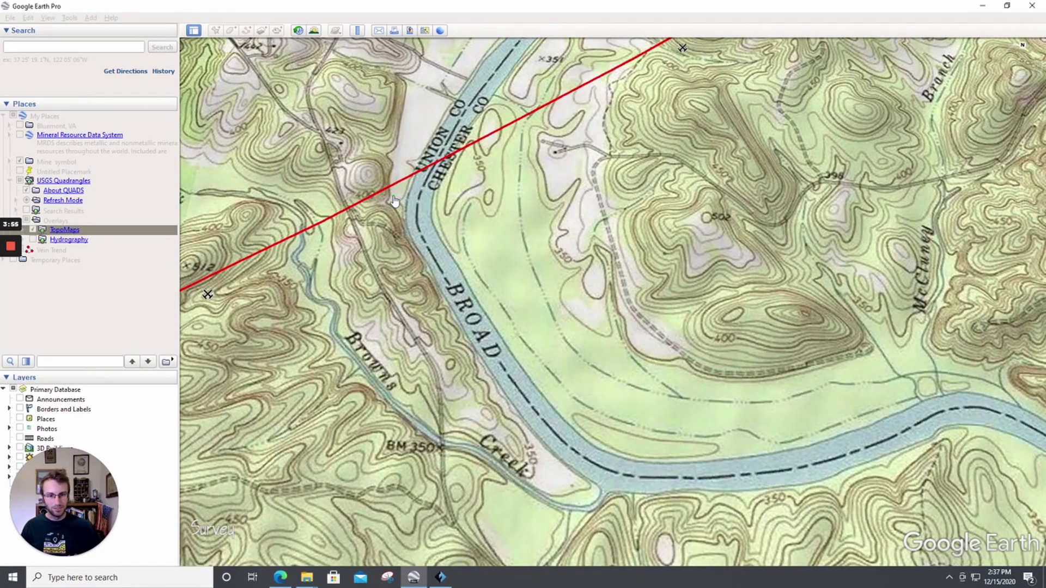
pyautogui.click(574, 109)
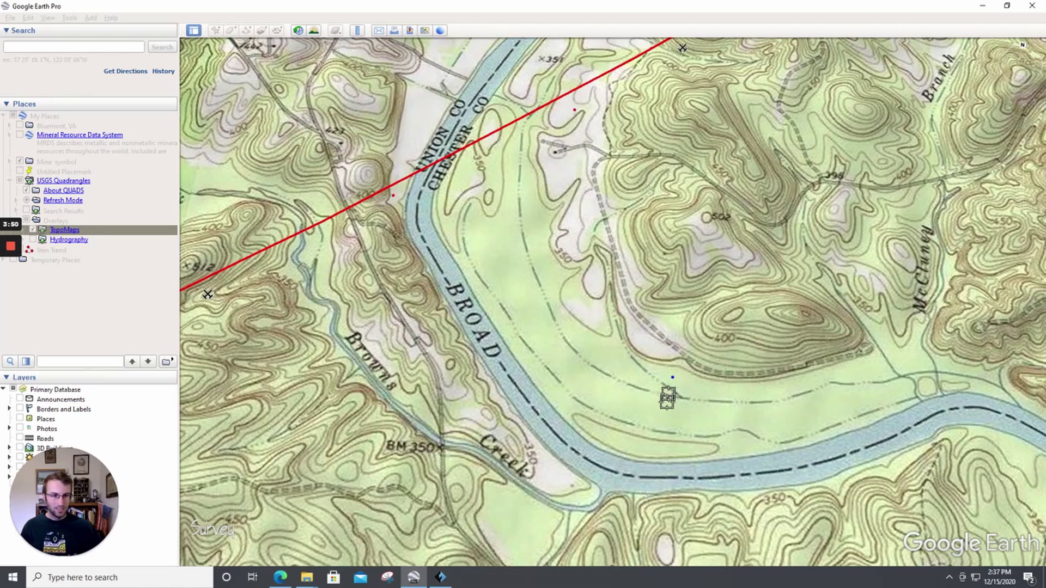
pyautogui.click(571, 461)
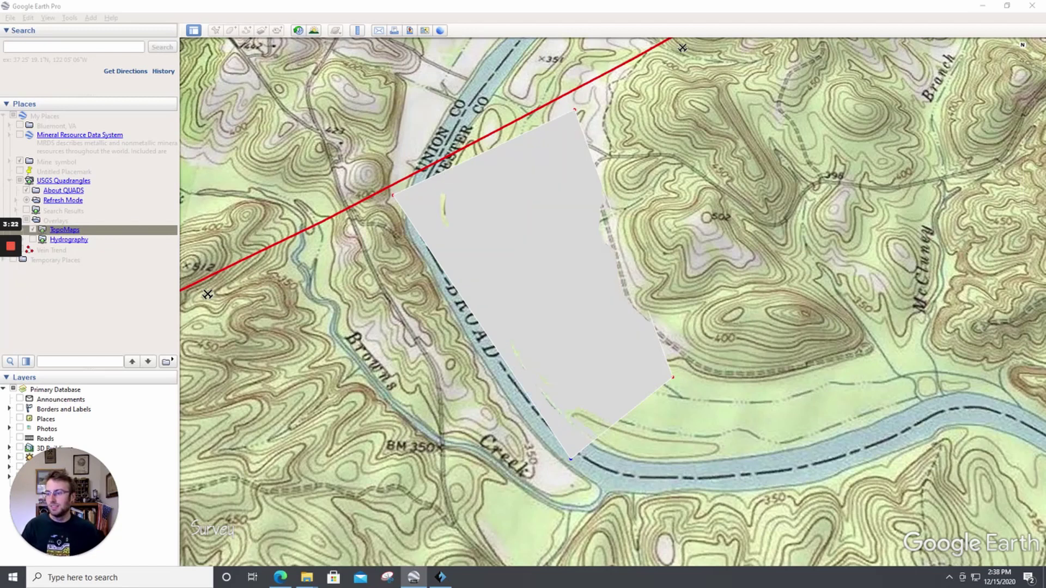
# Finish the polygon as Untitled Polygon and pan to review the red vein trend line.
pyautogui.press('Return')
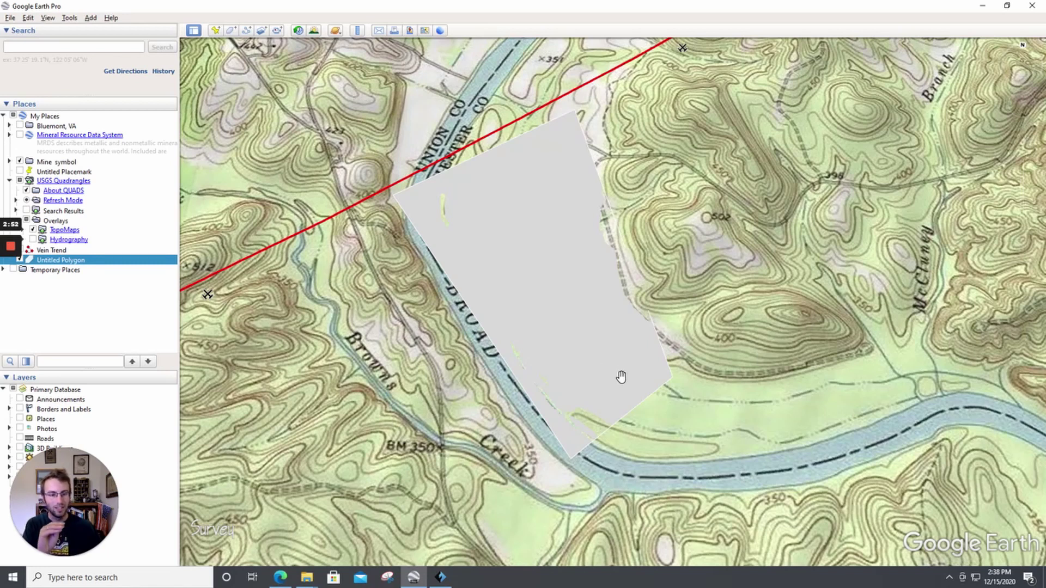
pyautogui.moveTo(613, 390); pyautogui.dragTo(583, 366)
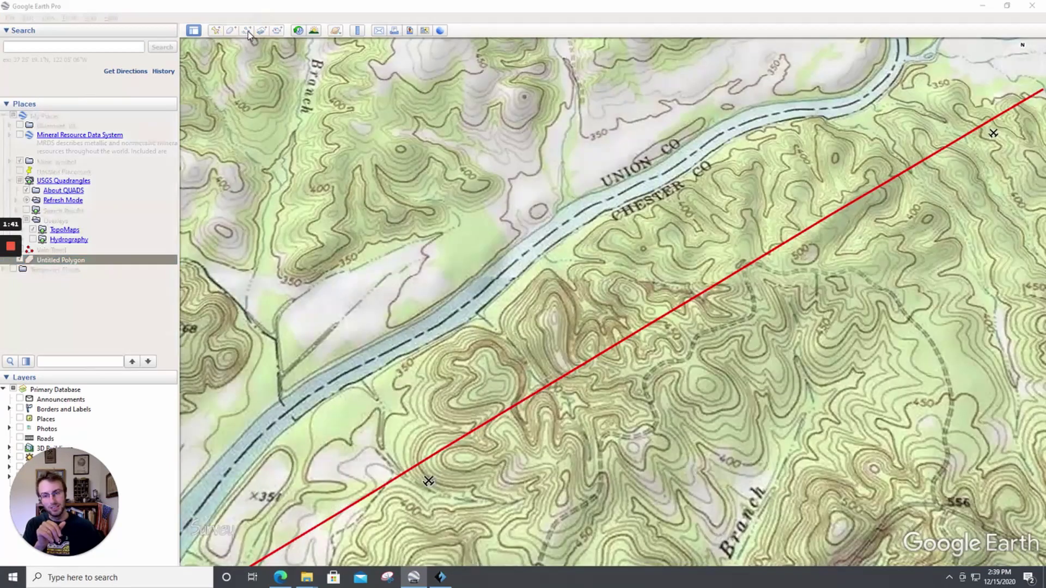
# Trace a new path from the vein line northwest up the feeder creek, bending west along the river bank.
pyautogui.click(247, 30)
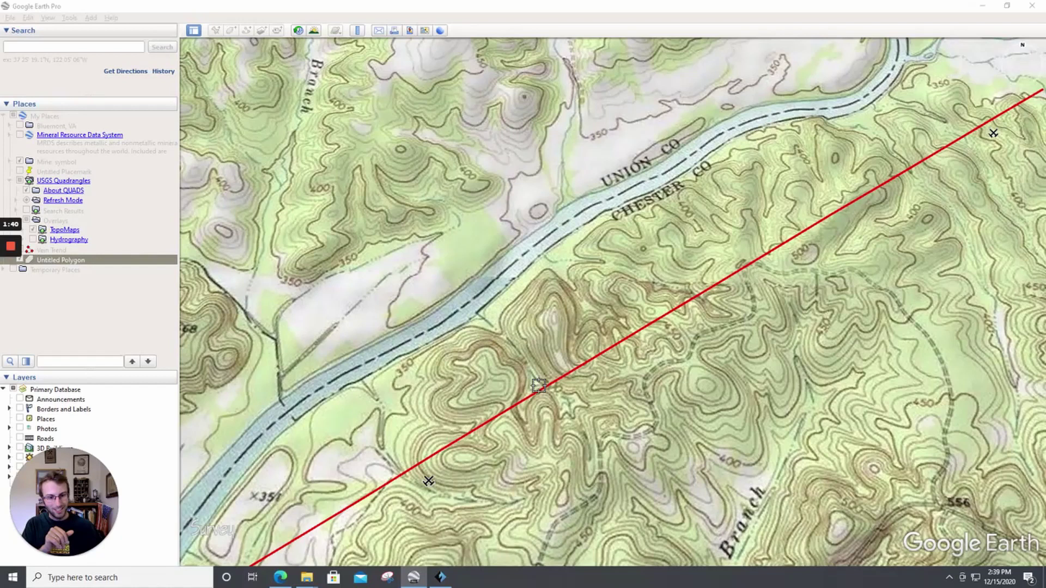
pyautogui.click(545, 383)
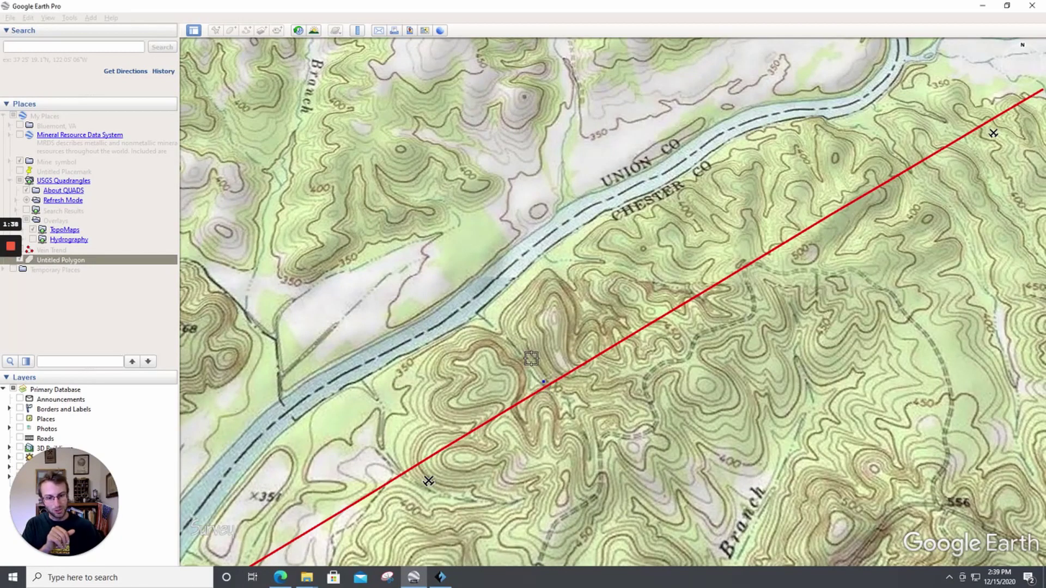
pyautogui.click(528, 360)
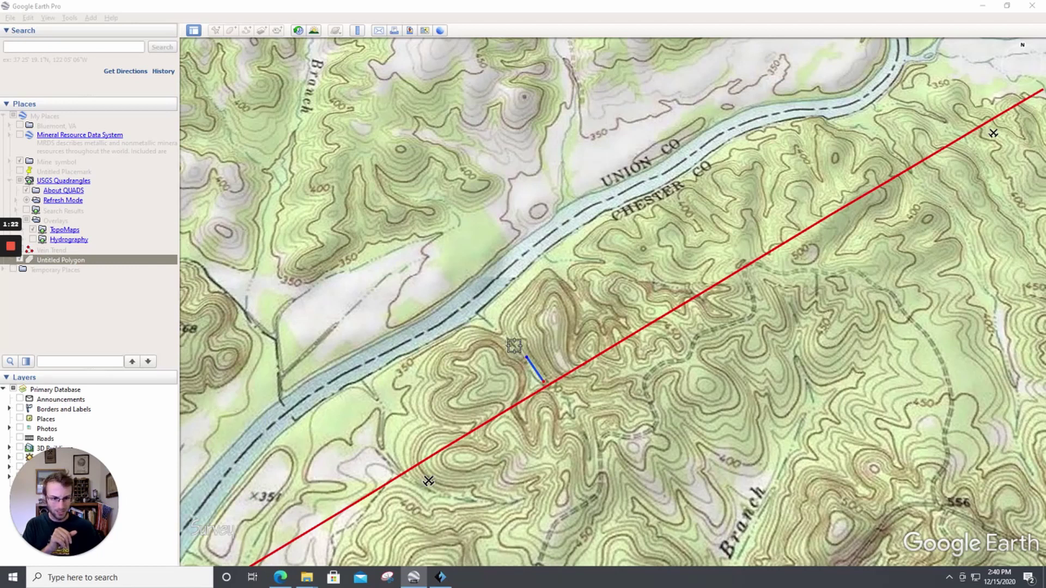
pyautogui.click(512, 345)
pyautogui.click(505, 336)
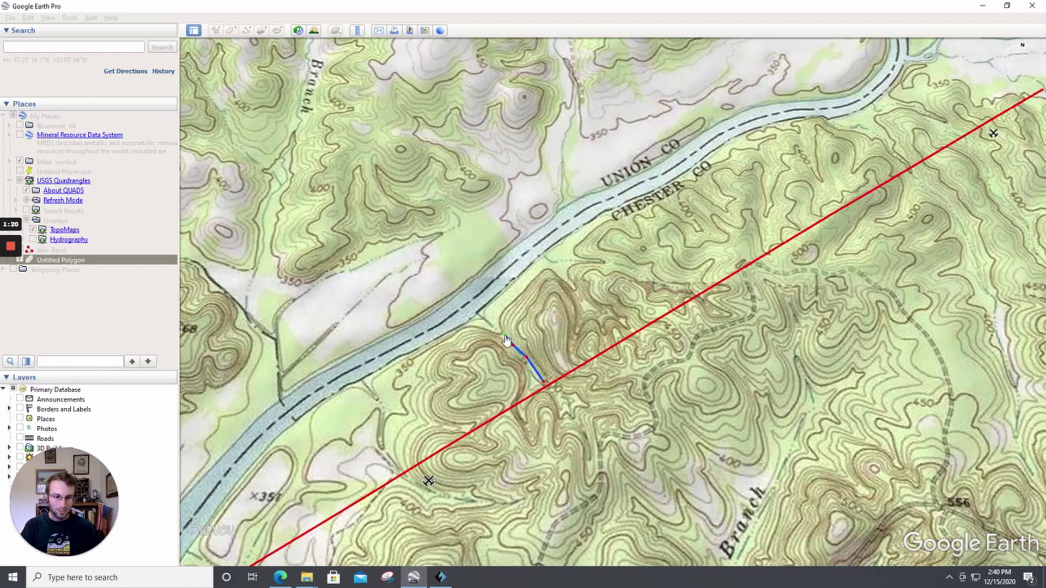
pyautogui.click(494, 327)
pyautogui.click(489, 320)
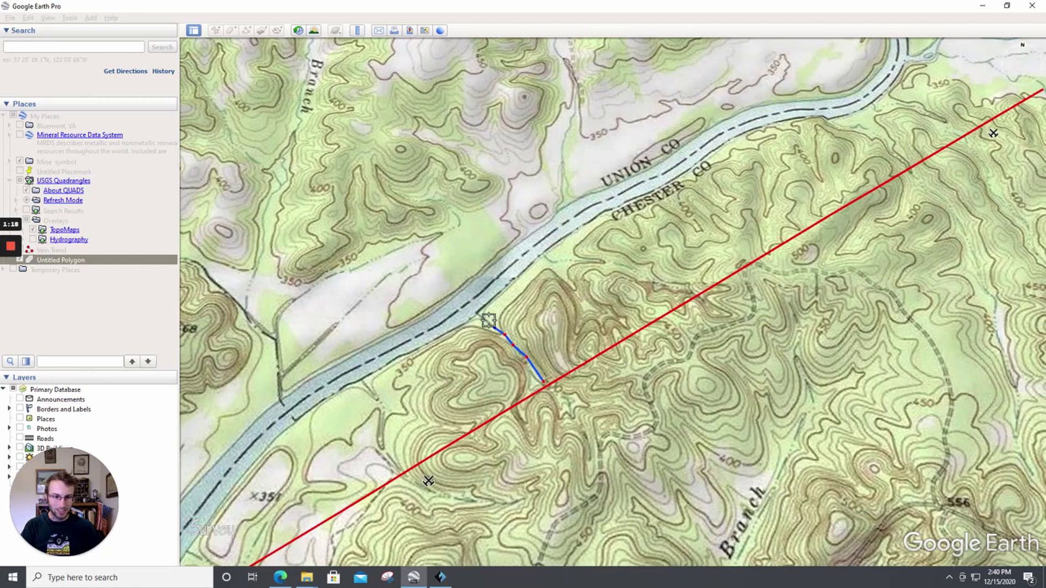
pyautogui.click(480, 318)
pyautogui.click(457, 315)
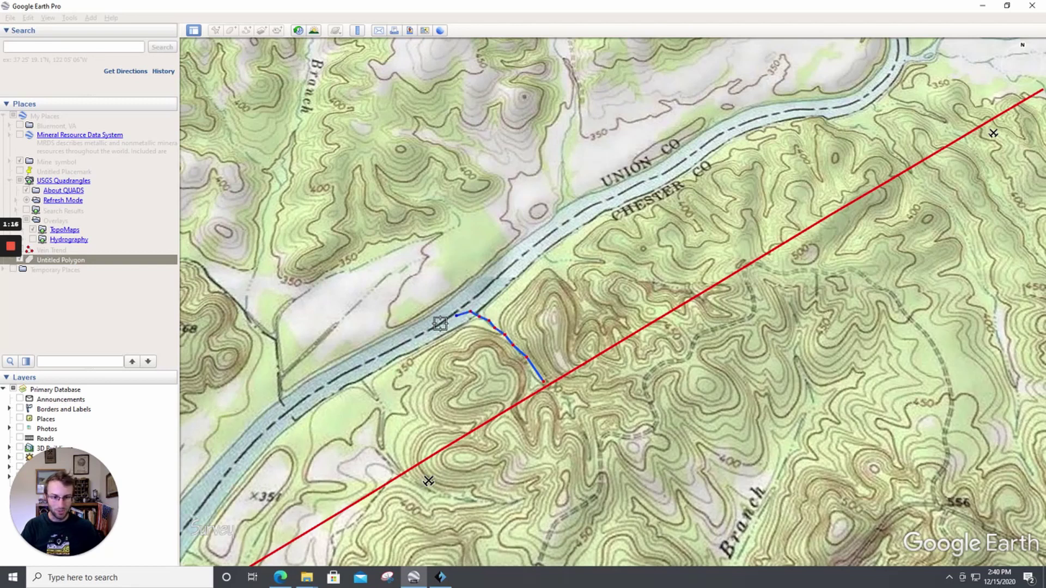
pyautogui.click(432, 337)
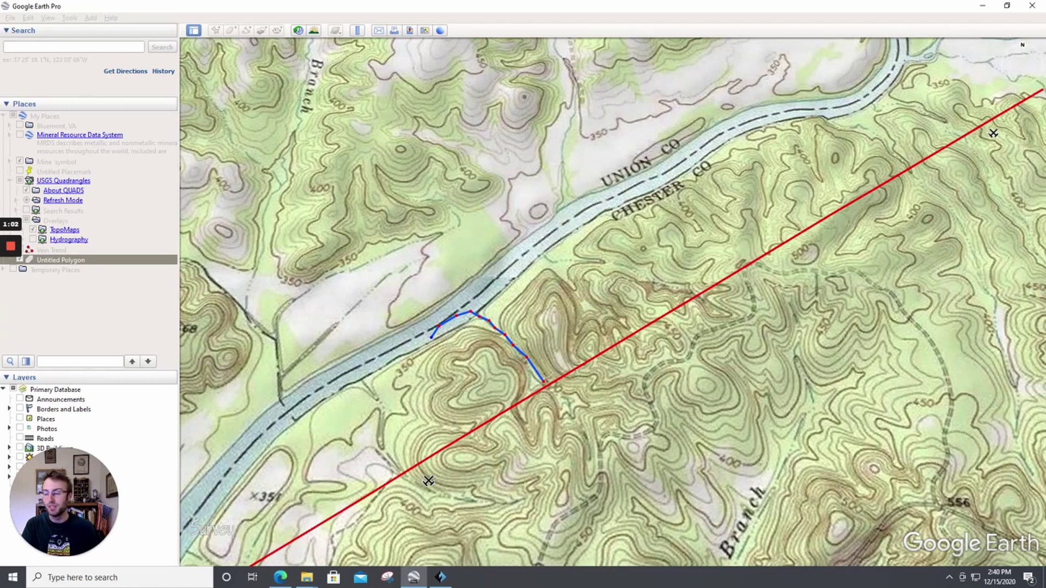
pyautogui.press('Return')
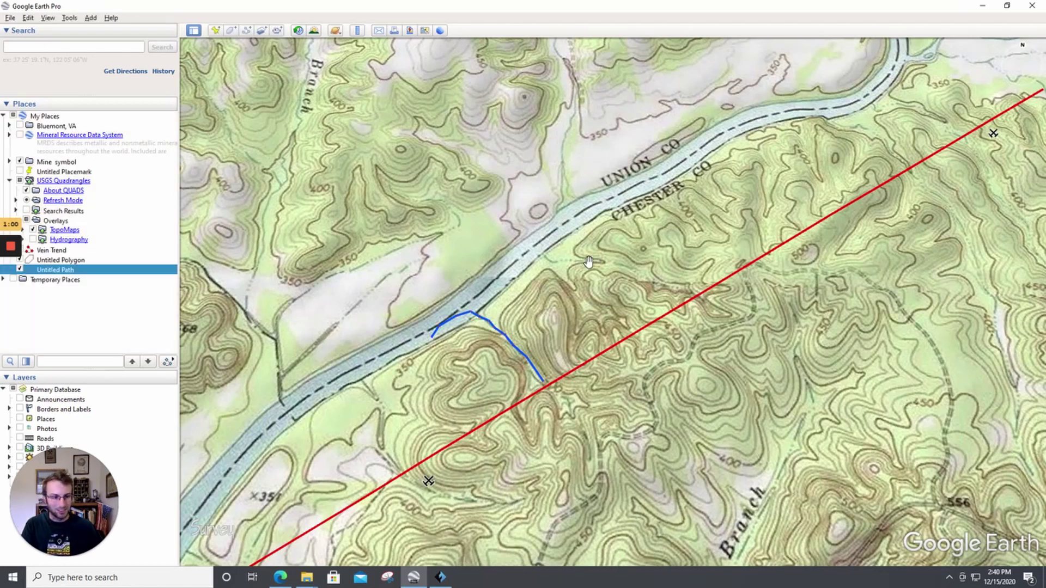
pyautogui.moveTo(866, 128); pyautogui.dragTo(678, 248)
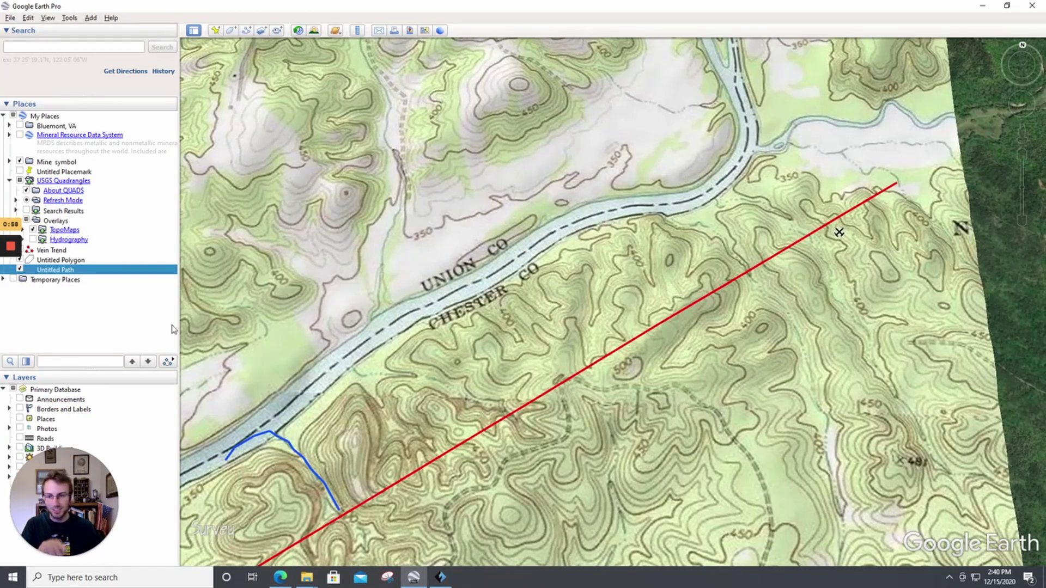
pyautogui.moveTo(357, 344); pyautogui.dragTo(510, 261)
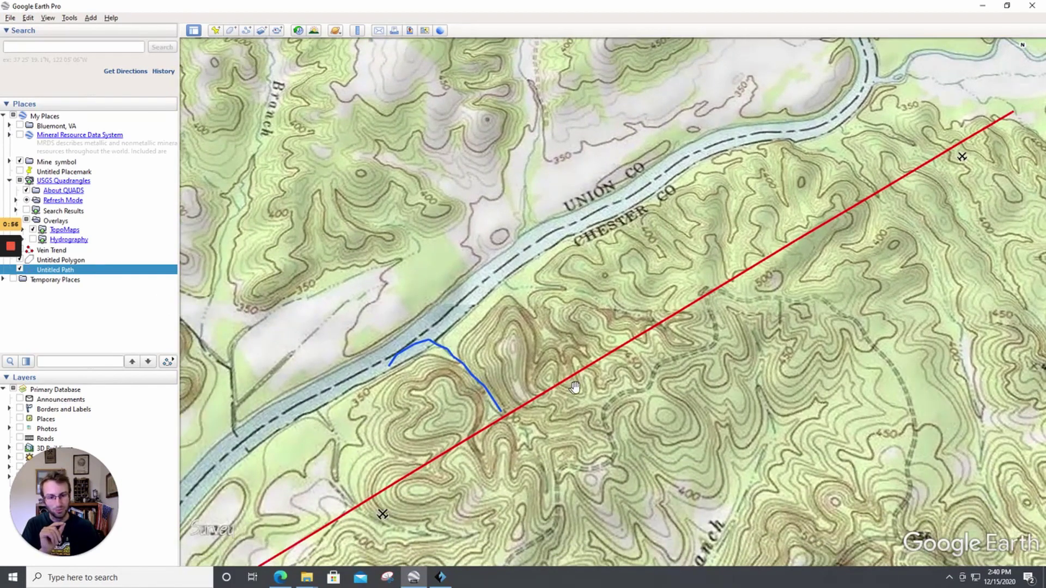
pyautogui.moveTo(551, 326); pyautogui.dragTo(643, 265)
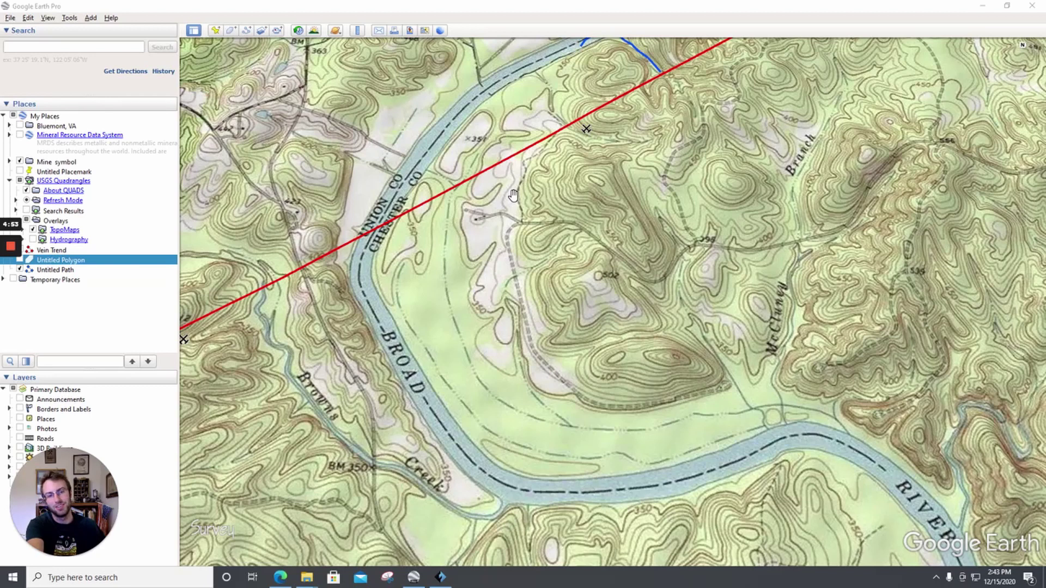
# Zoom, pan and tilt the view to inspect the river bend and the blue creek path.
pyautogui.scroll(3, 539, 249)
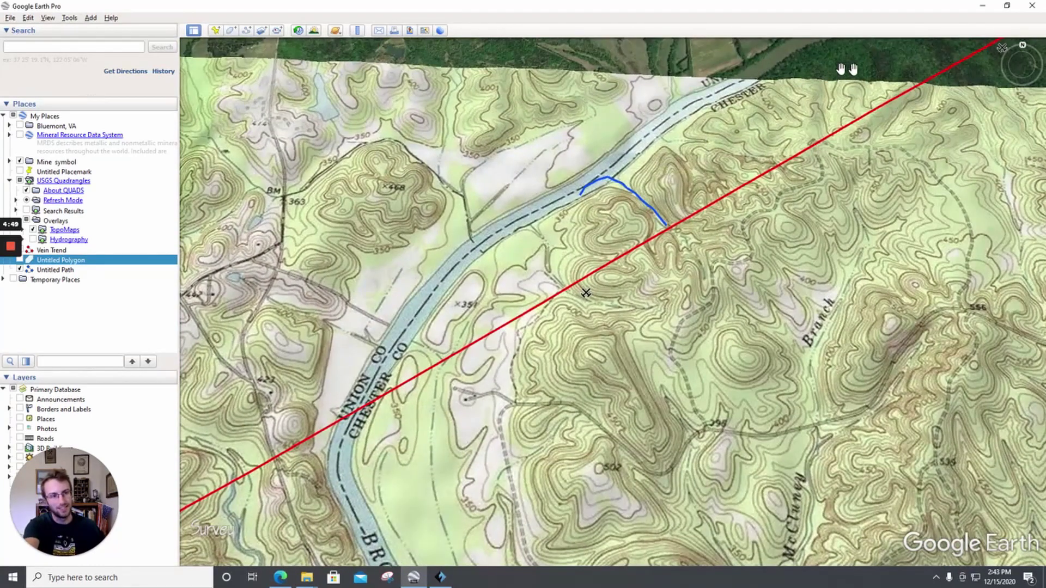
pyautogui.scroll(3, 586, 383)
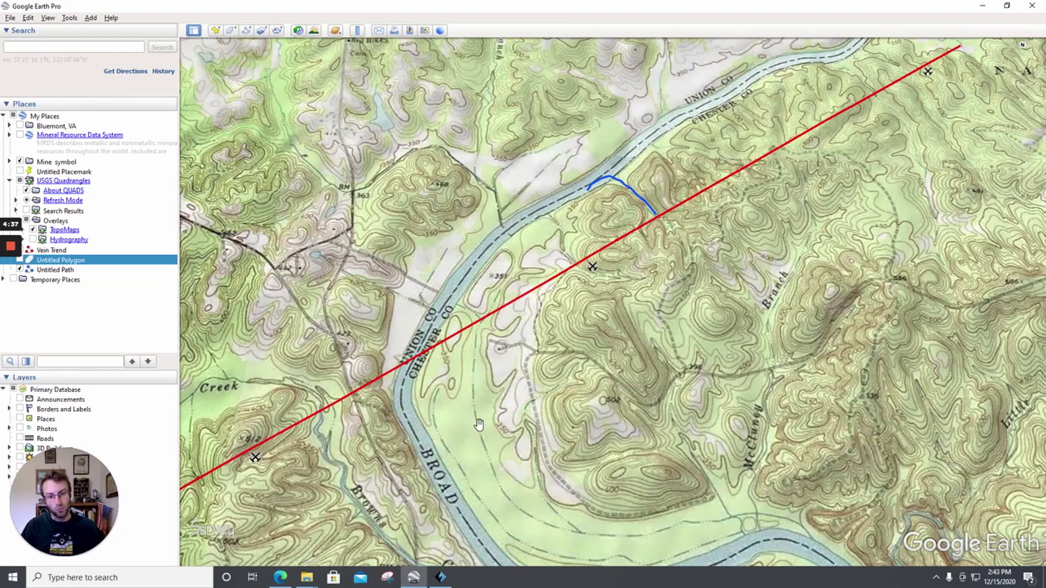
pyautogui.moveTo(475, 427); pyautogui.dragTo(403, 327)
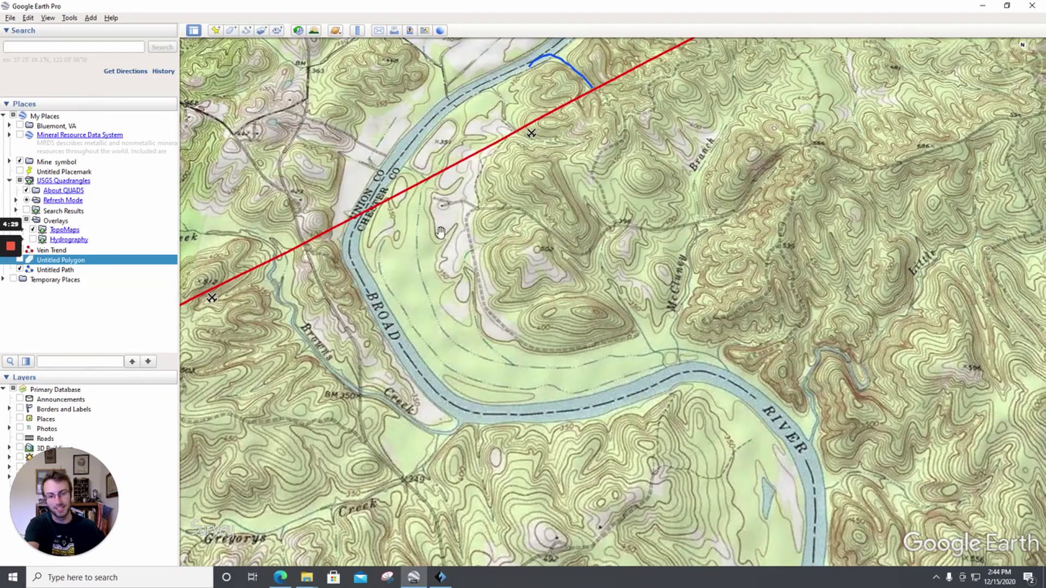
pyautogui.moveTo(619, 181); pyautogui.dragTo(687, 276)
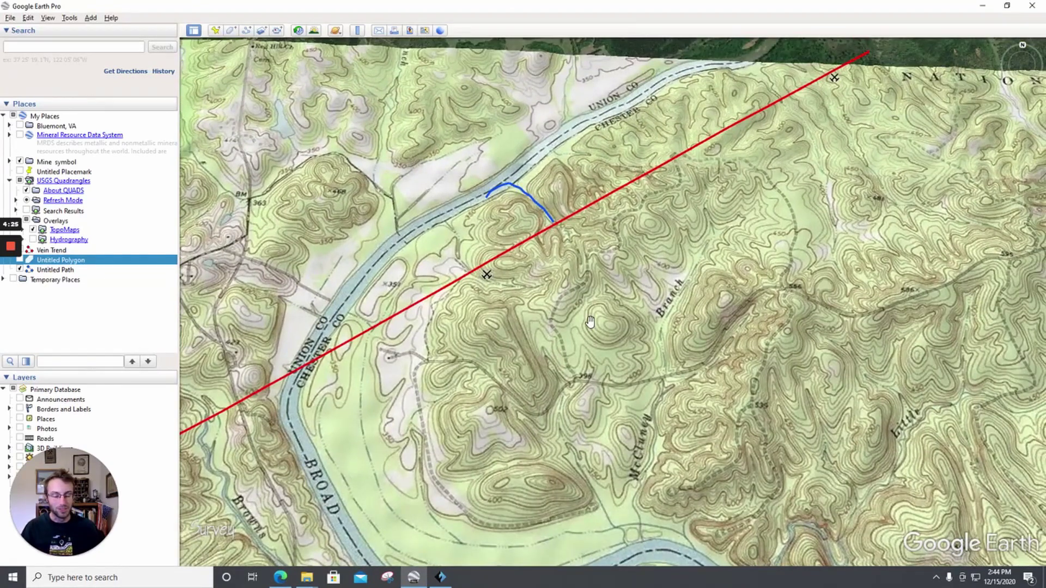
pyautogui.moveTo(532, 413); pyautogui.dragTo(618, 285)
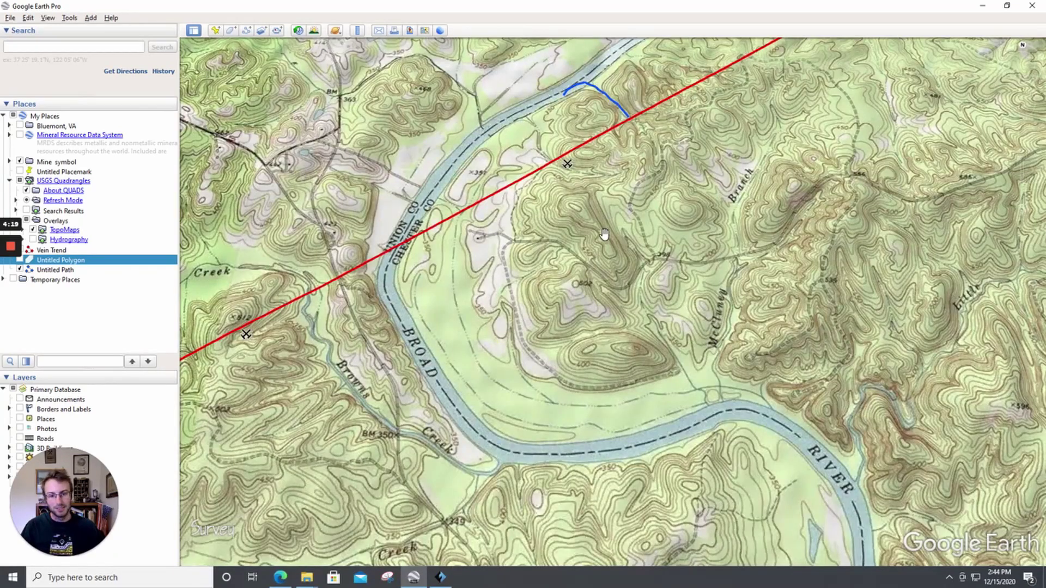
pyautogui.moveTo(607, 234); pyautogui.dragTo(611, 320)
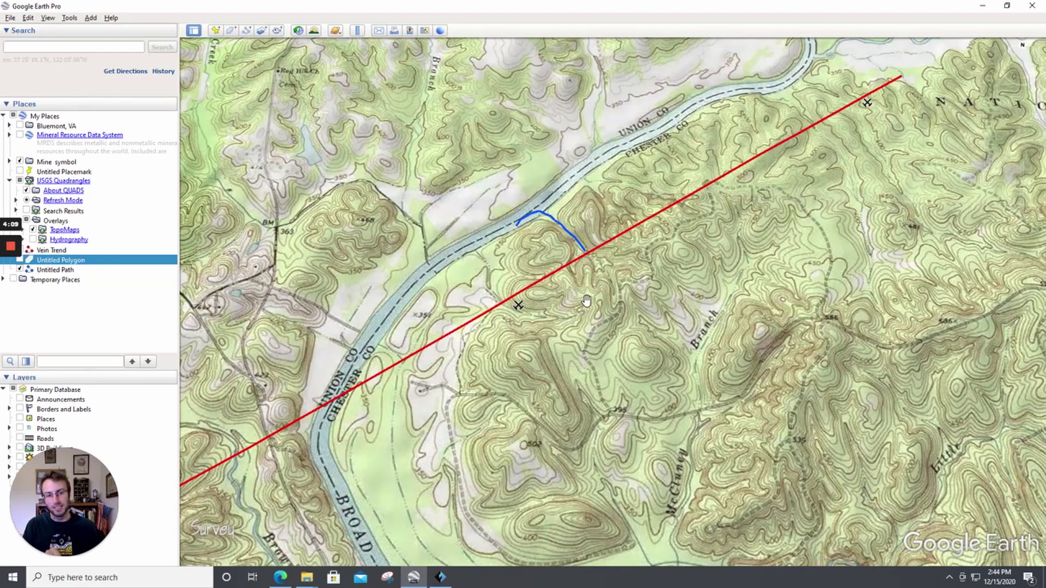
pyautogui.moveTo(517, 306)
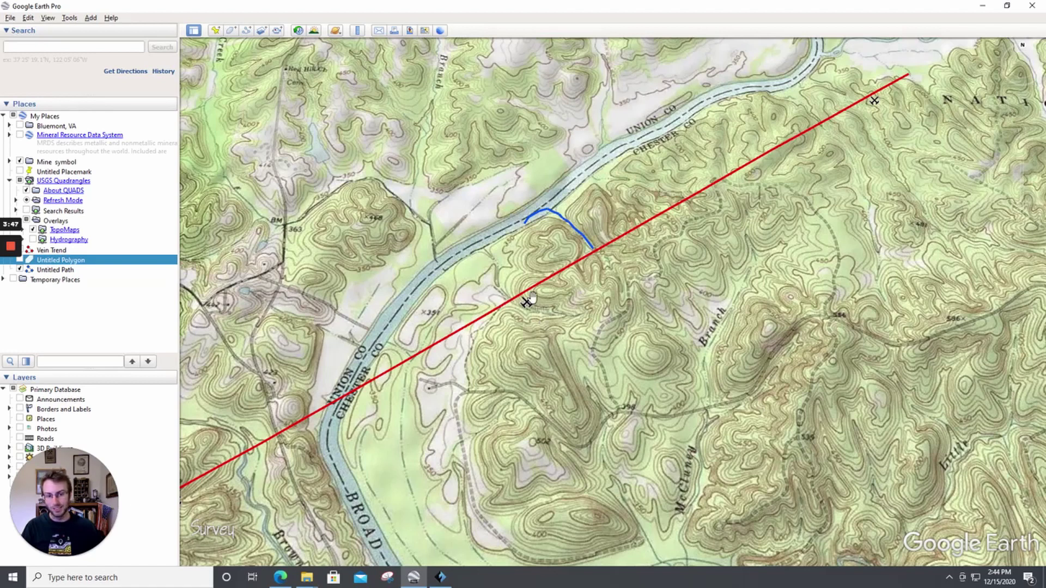
pyautogui.moveTo(640, 375); pyautogui.dragTo(614, 392)
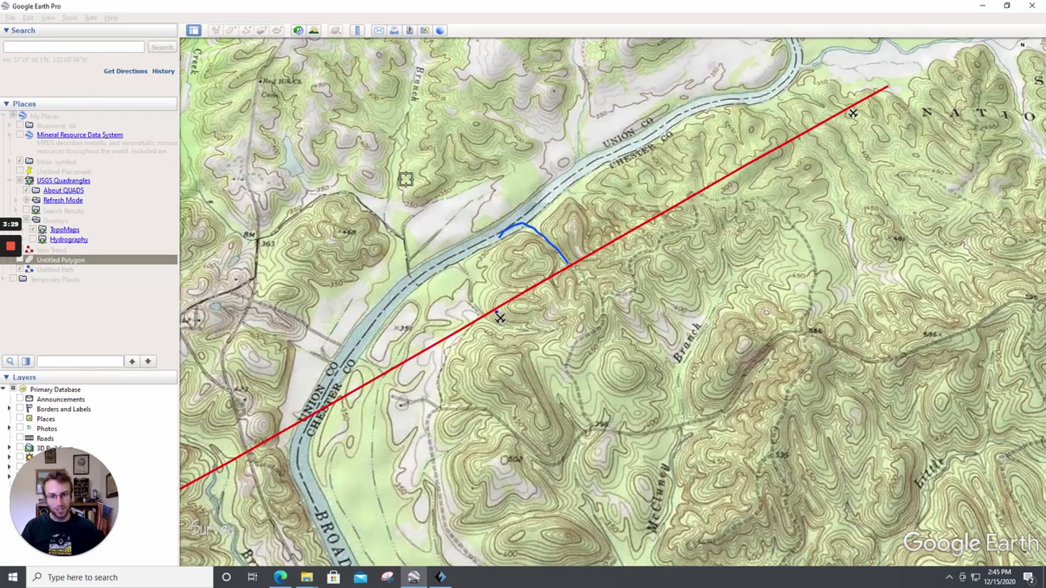
# Place the second vein line's northwest end point across the river and save the path.
pyautogui.click(403, 176)
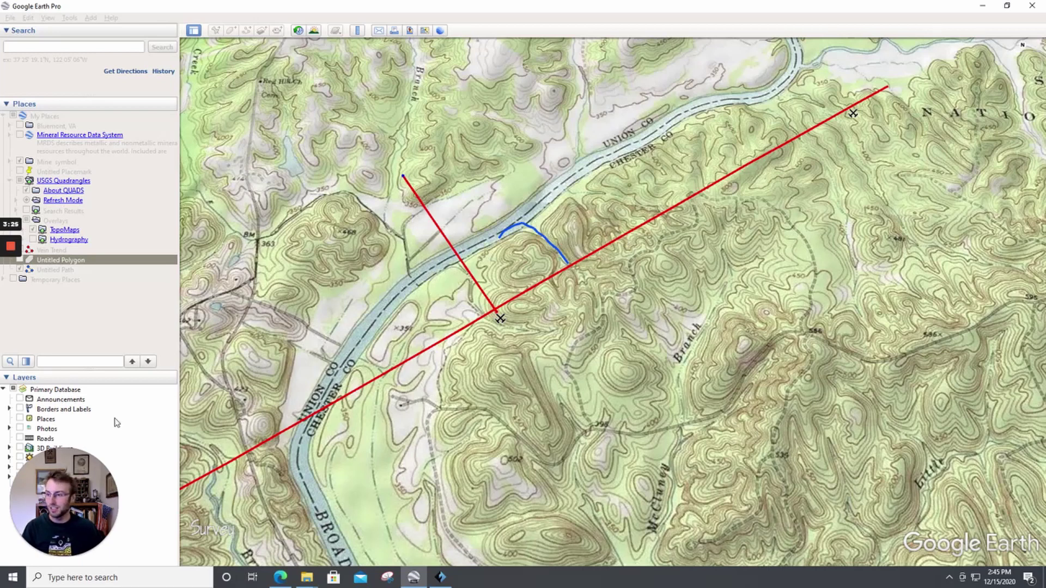
pyautogui.press('Return')
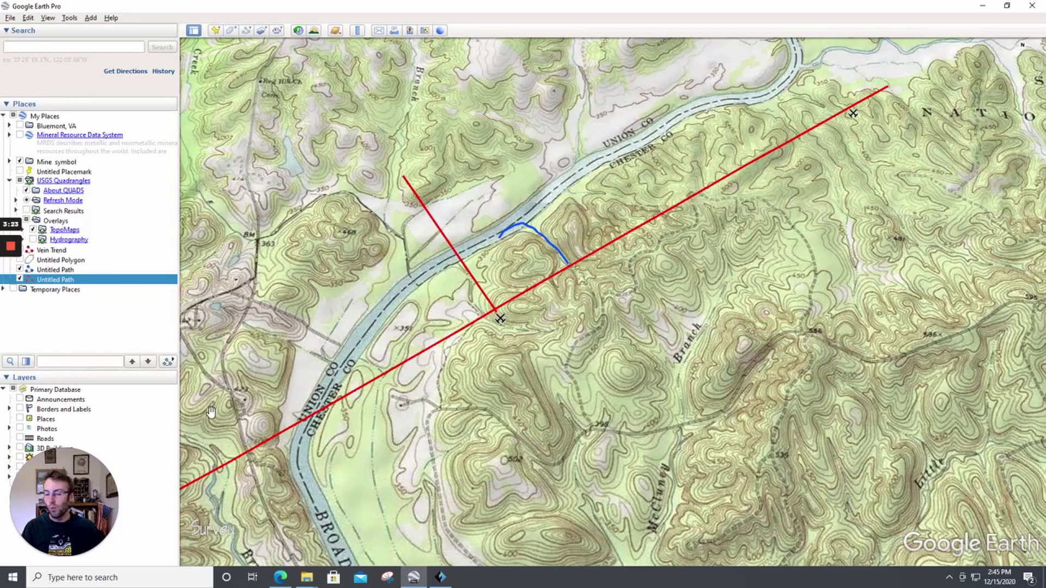
pyautogui.moveTo(495, 408); pyautogui.dragTo(583, 328)
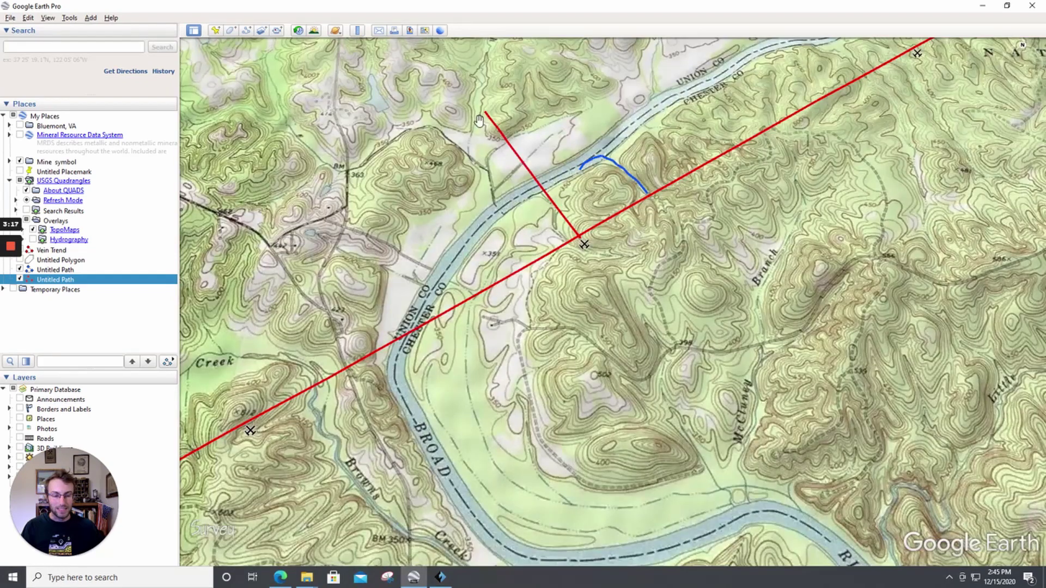
pyautogui.moveTo(570, 412); pyautogui.dragTo(568, 352)
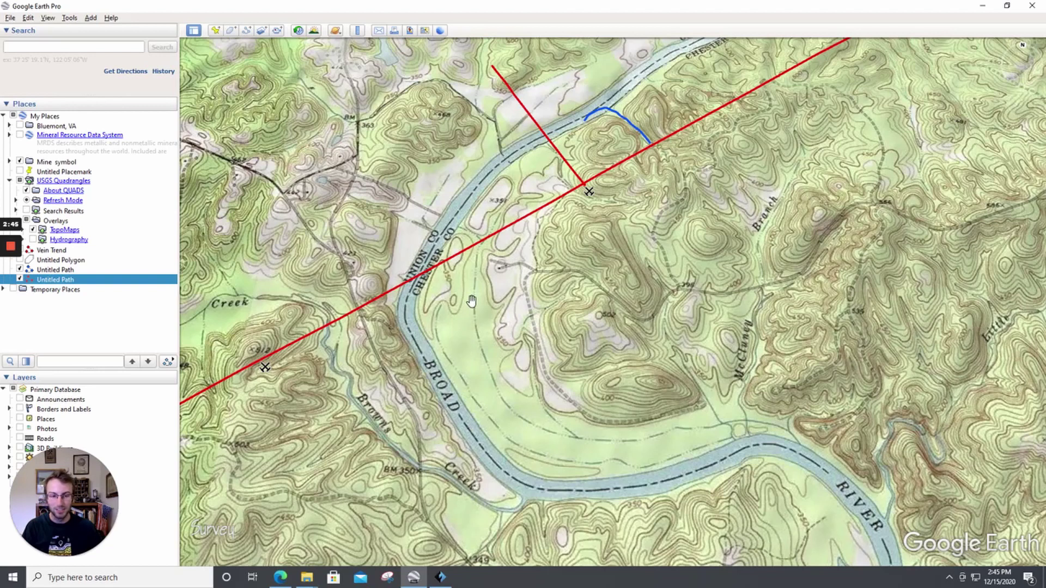
pyautogui.moveTo(470, 303); pyautogui.dragTo(462, 365)
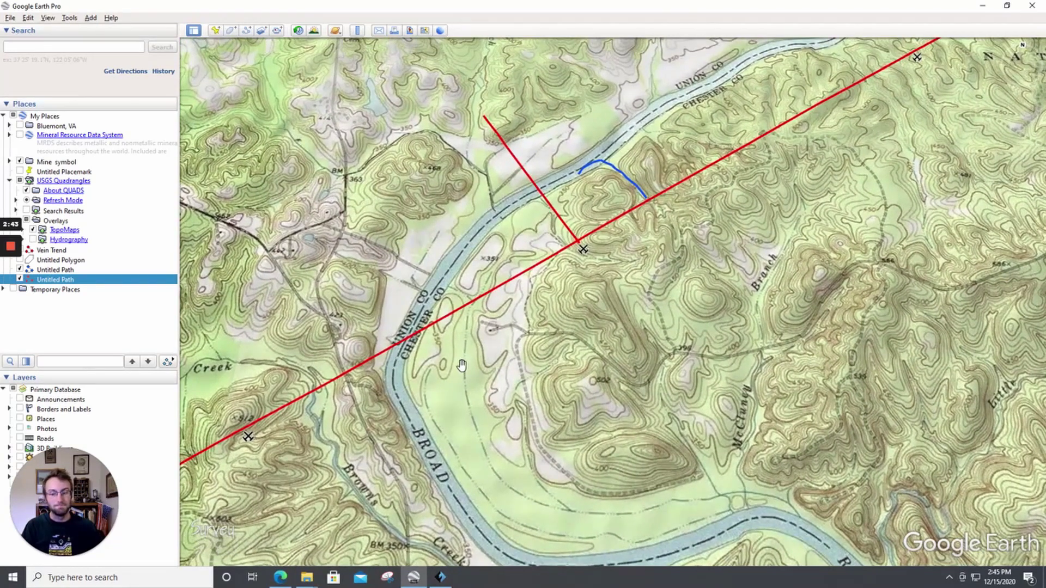
pyautogui.scroll(-1, 462, 365)
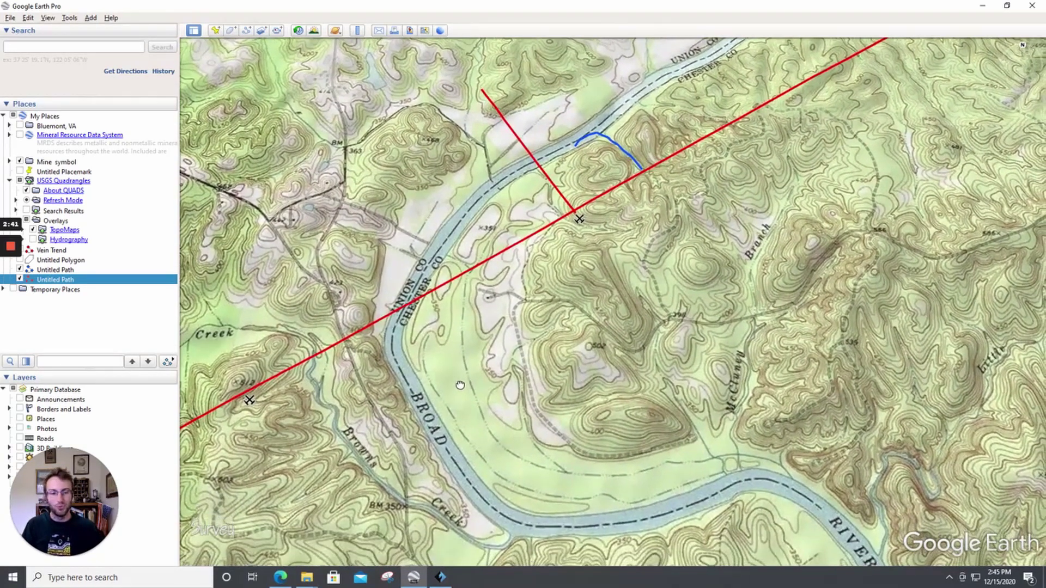
pyautogui.scroll(2, 454, 357)
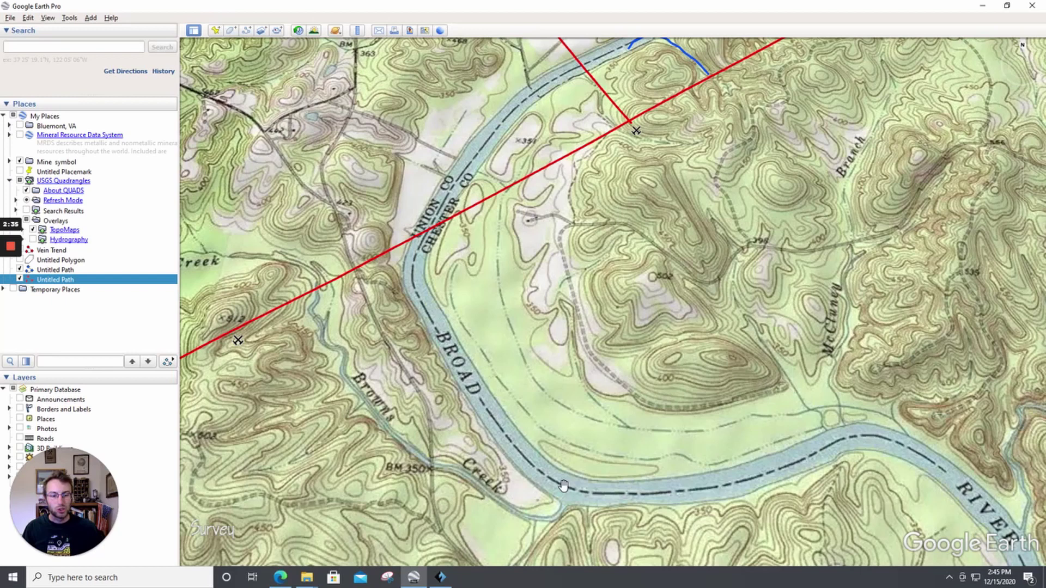
pyautogui.moveTo(562, 486); pyautogui.dragTo(558, 402)
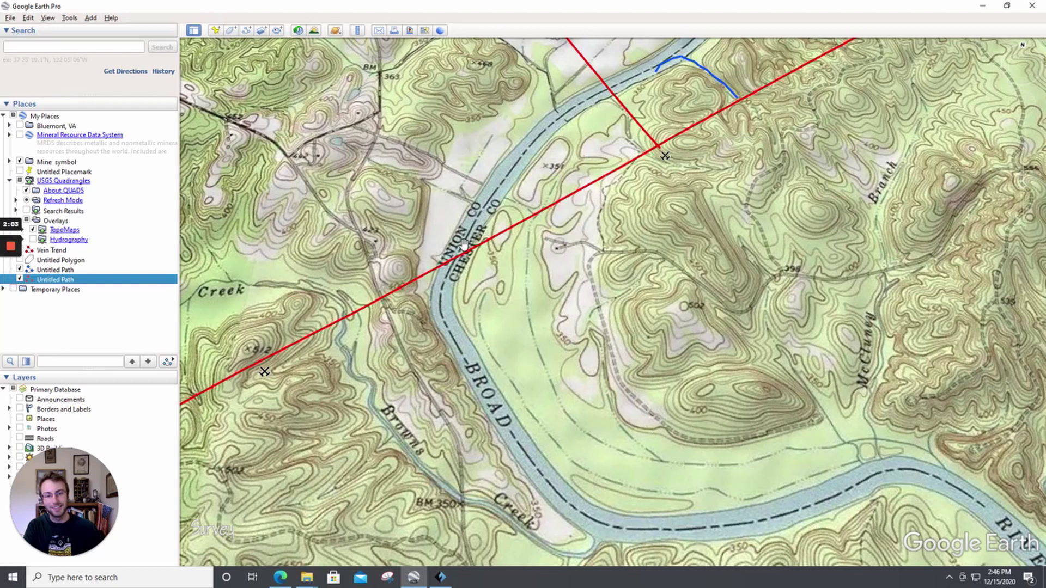
pyautogui.moveTo(509, 247); pyautogui.dragTo(451, 248)
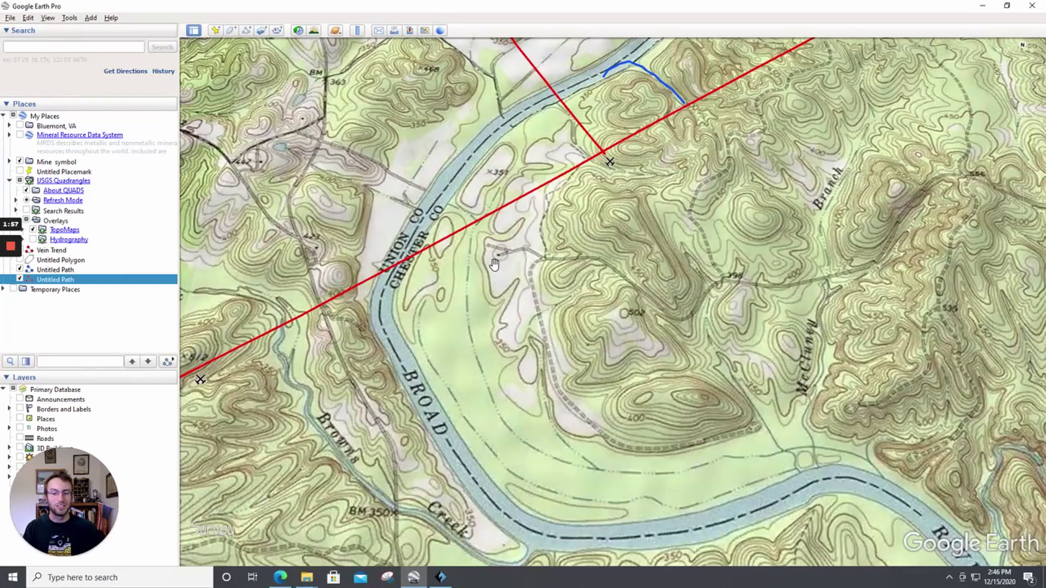
pyautogui.moveTo(666, 242); pyautogui.dragTo(642, 247)
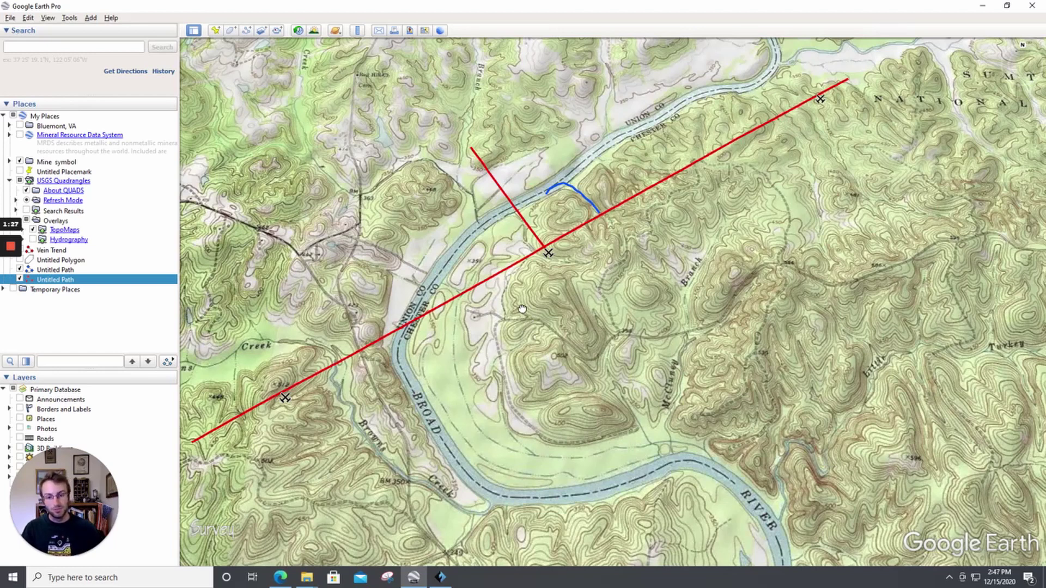
pyautogui.moveTo(526, 316); pyautogui.dragTo(533, 329)
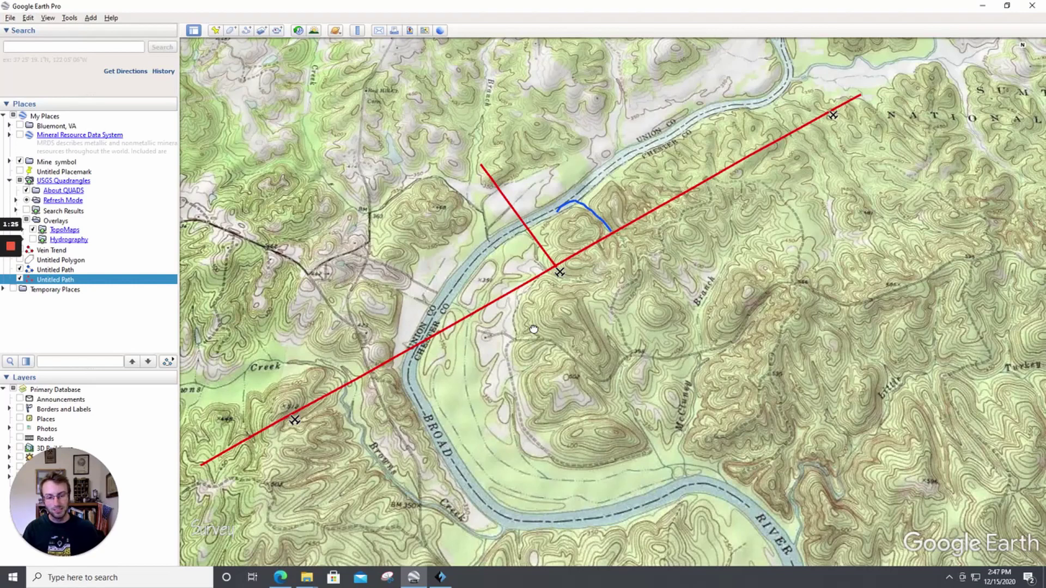